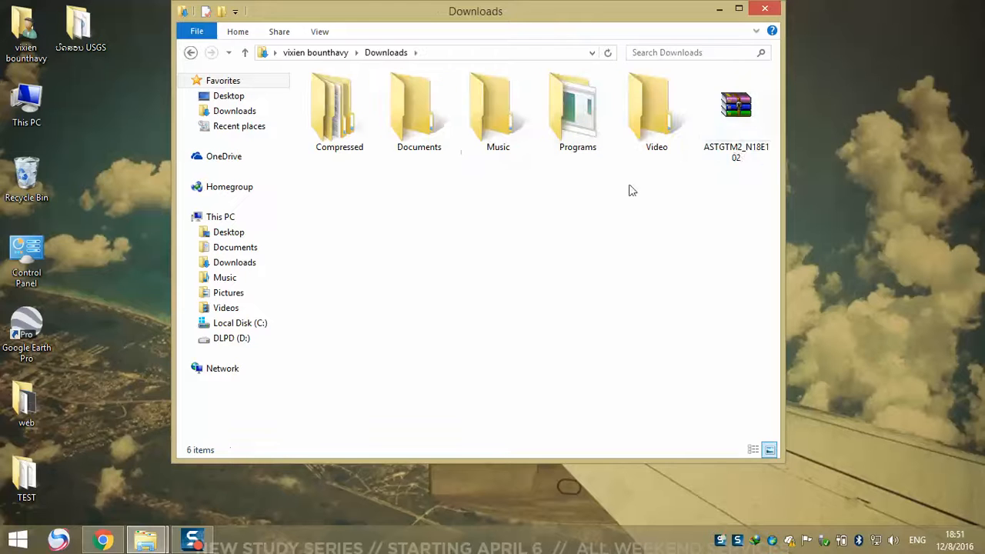
Extract the ASTGTM2_N18E102 archive in Downloads into a folder of the same name
click(746, 124)
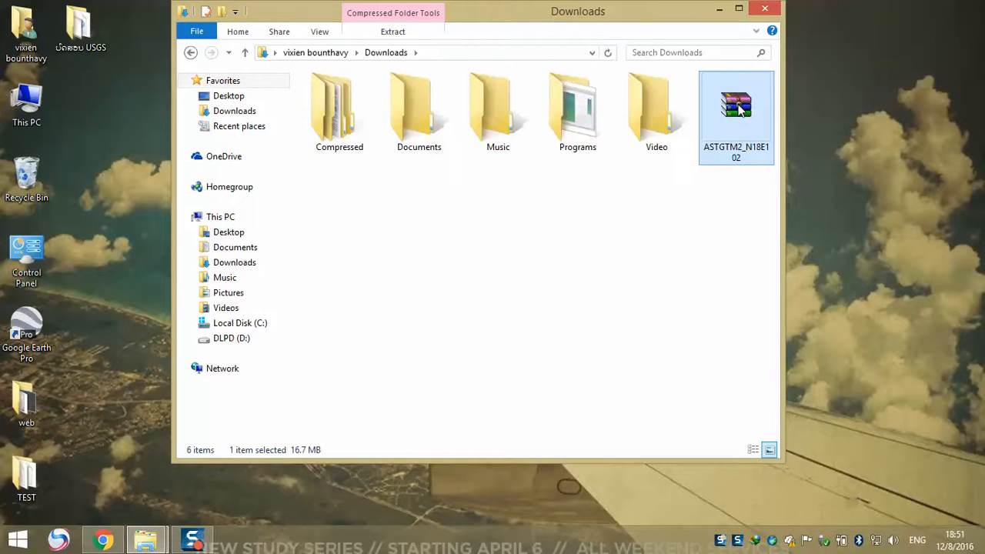
right_click(738, 108)
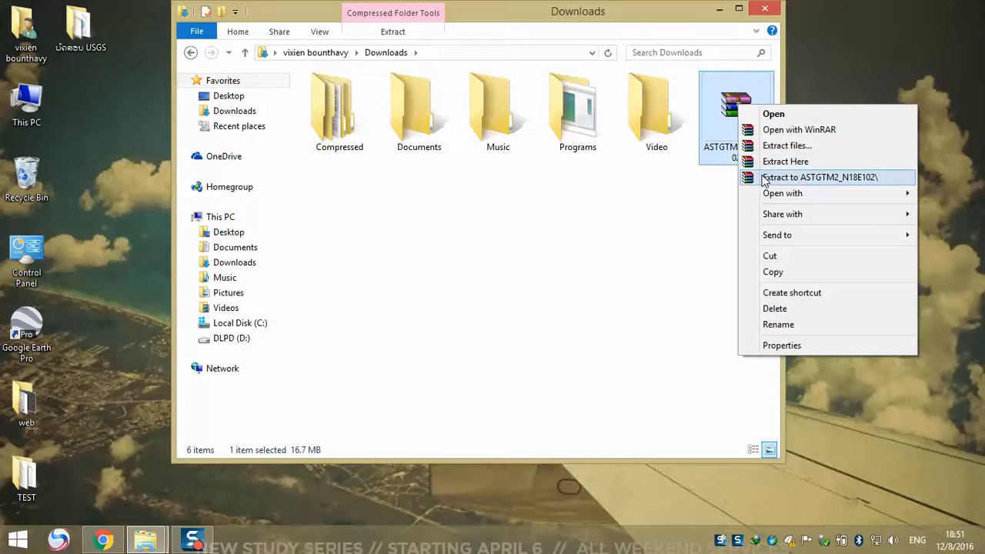
click(676, 186)
right_click(731, 114)
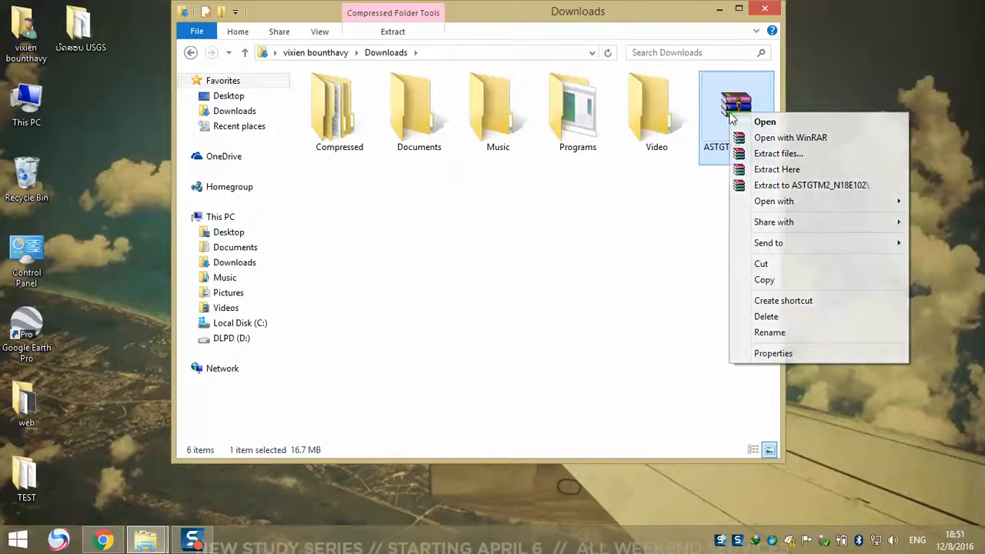
click(809, 185)
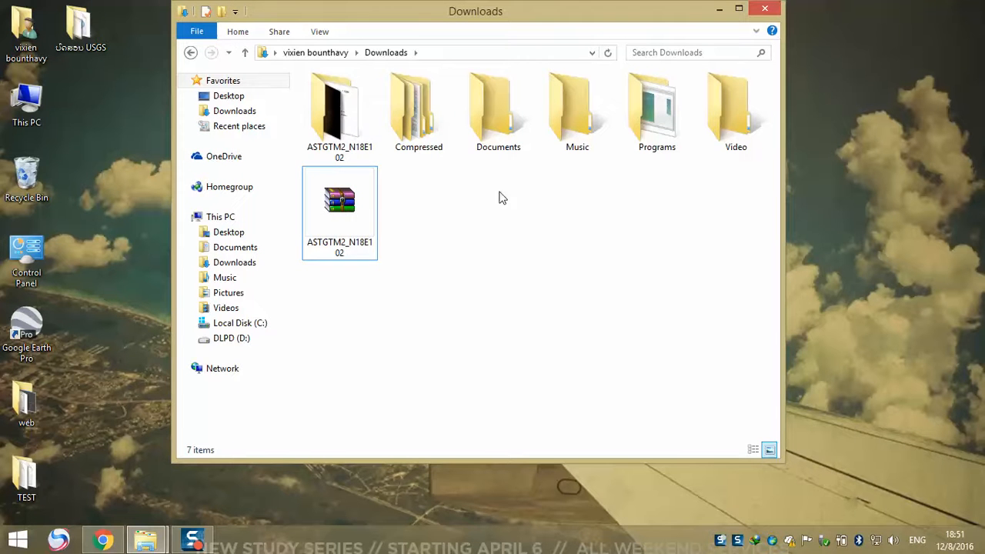
Move the extracted ASTGTM2_N18E102 folder into the TEST folder on the desktop and minimise the Downloads window
click(347, 139)
drag(359, 123, 69, 494)
click(465, 261)
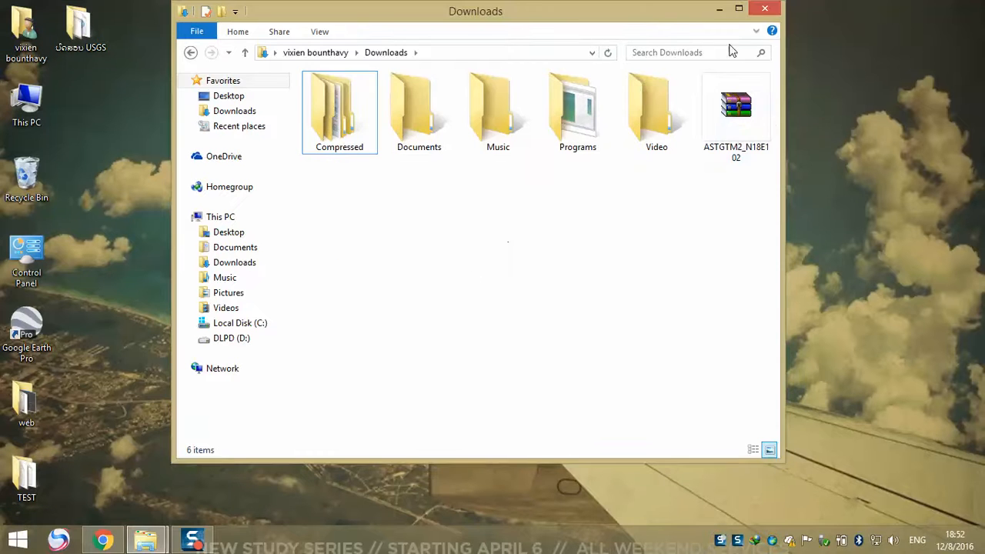
click(720, 9)
right_click(358, 165)
click(399, 206)
right_click(359, 188)
click(389, 229)
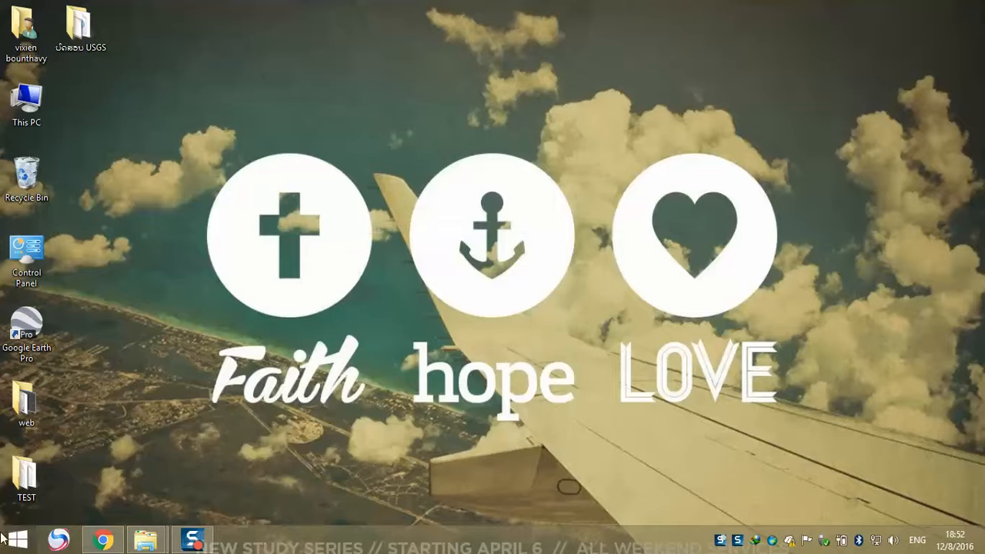
Launch ArcMap and dismiss the Getting Started dialog to work in an untitled blank map
click(17, 539)
key(super)
right_click(336, 231)
click(363, 262)
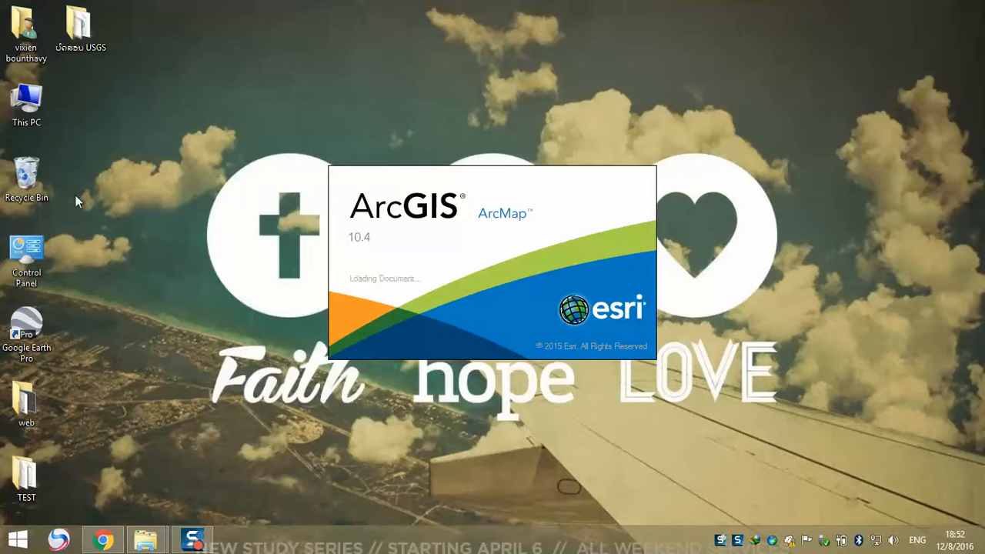
right_click(179, 195)
click(210, 242)
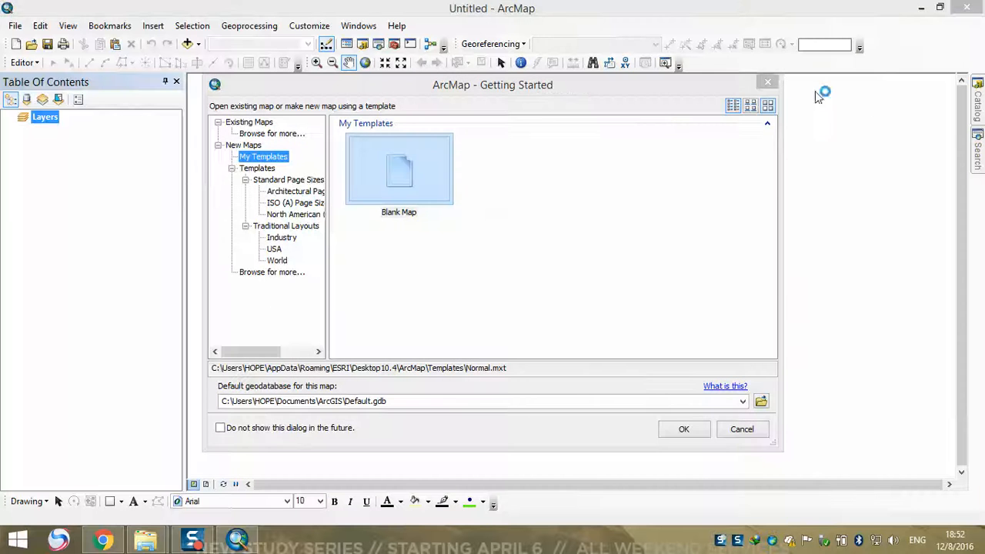
click(773, 81)
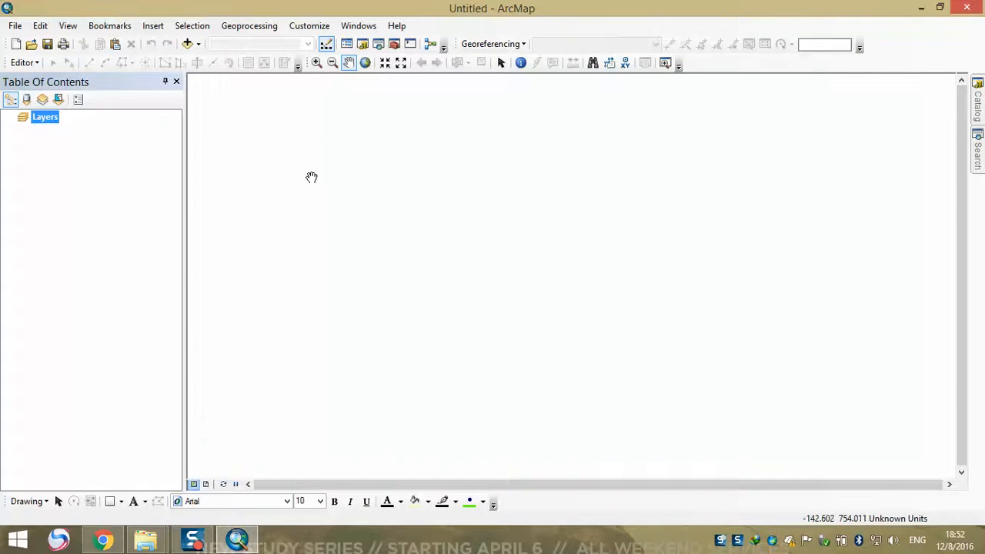
Set the Layers data frame's coordinate system to WGS 1984 UTM Zone 48N from the favorites
right_click(51, 117)
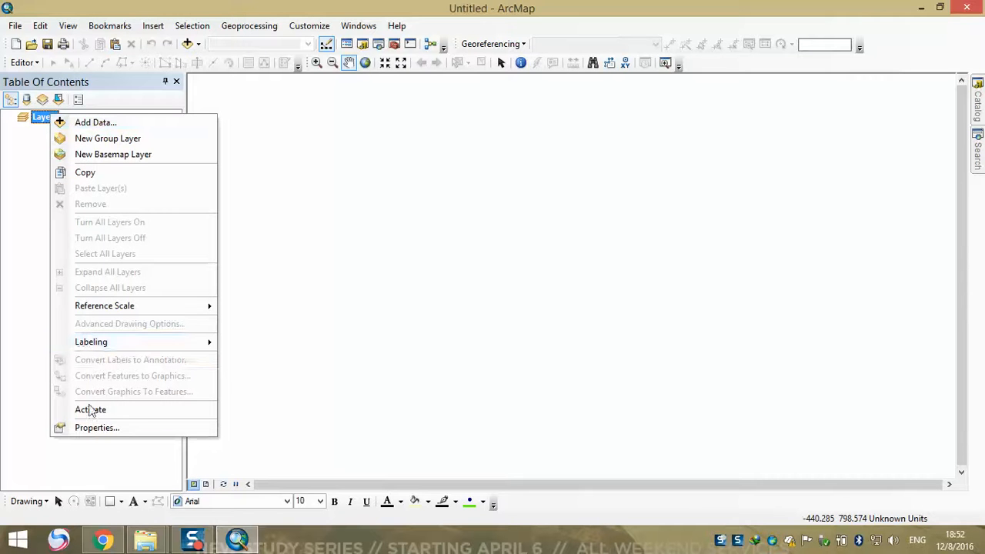
click(100, 428)
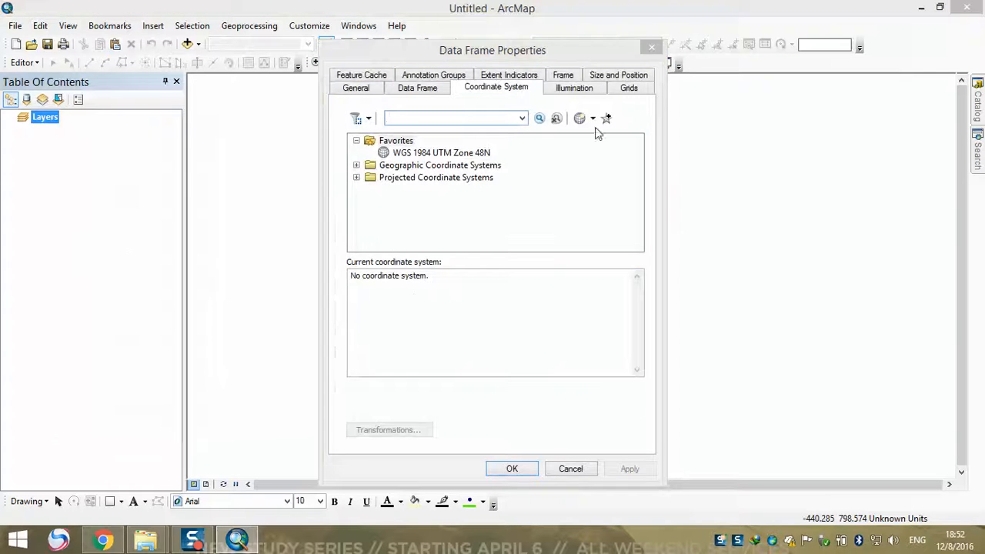
drag(516, 60, 450, 56)
click(375, 149)
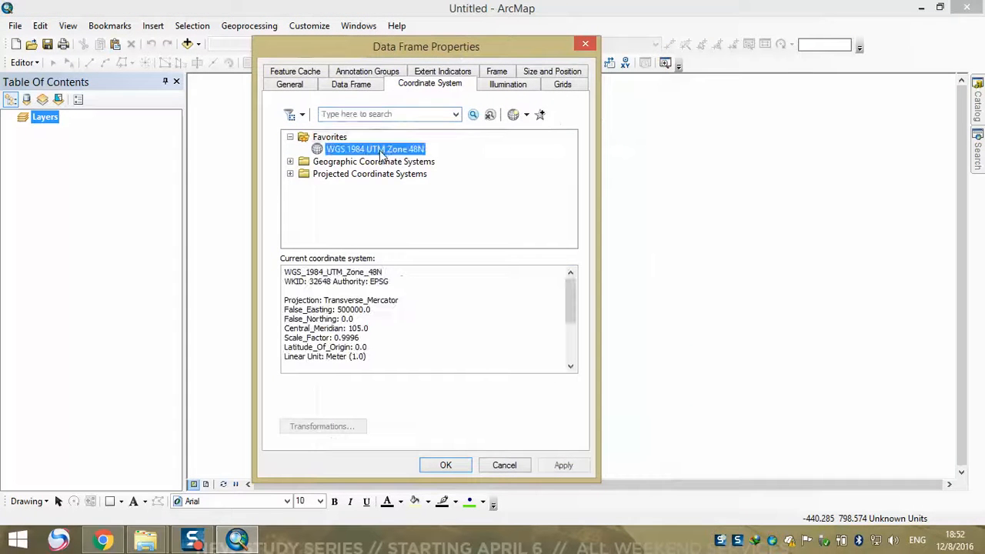
click(444, 464)
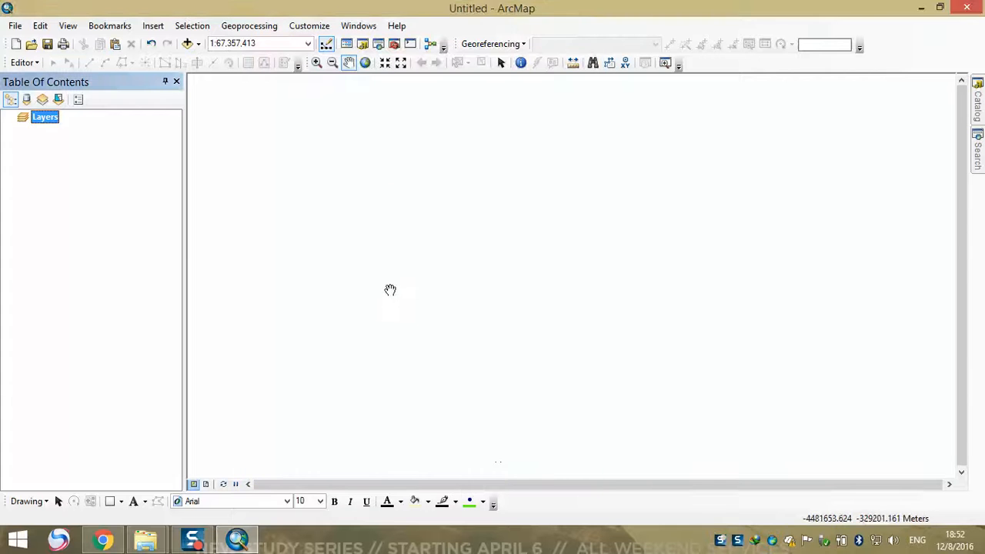
Add the ASTGTM2_N18E102 dem and num rasters from the ASTGTM2_N18E102 folder inside the desktop's TEST folder
click(187, 44)
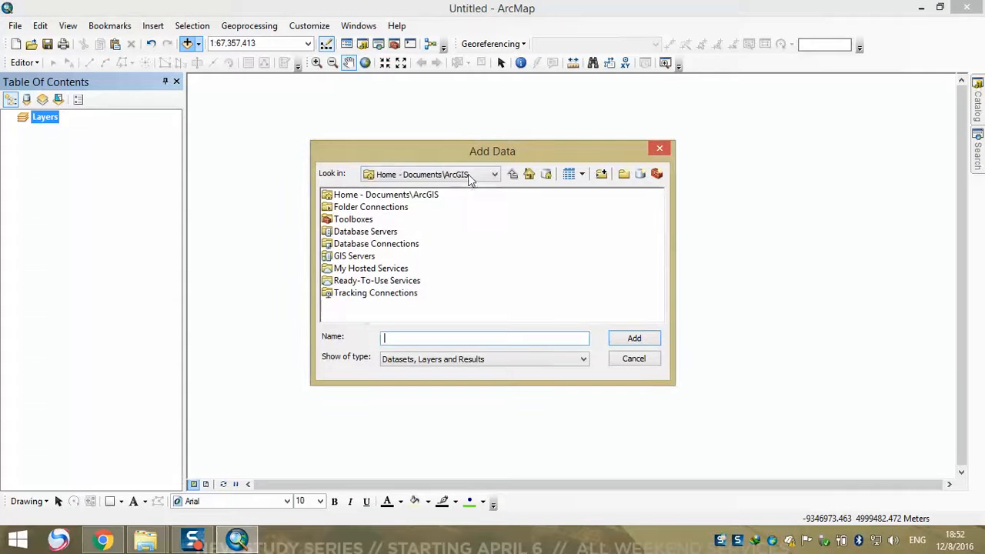
click(471, 176)
click(432, 215)
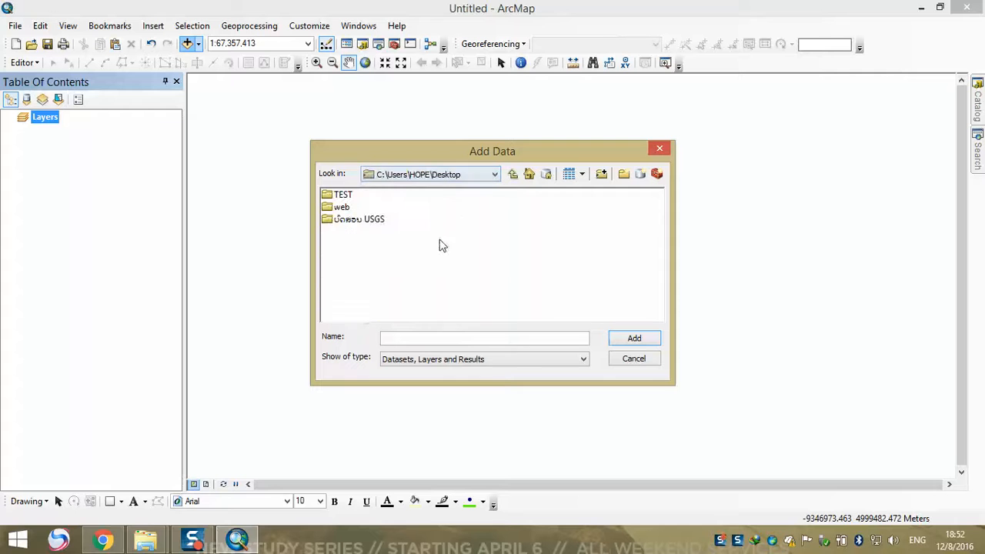
double_click(339, 196)
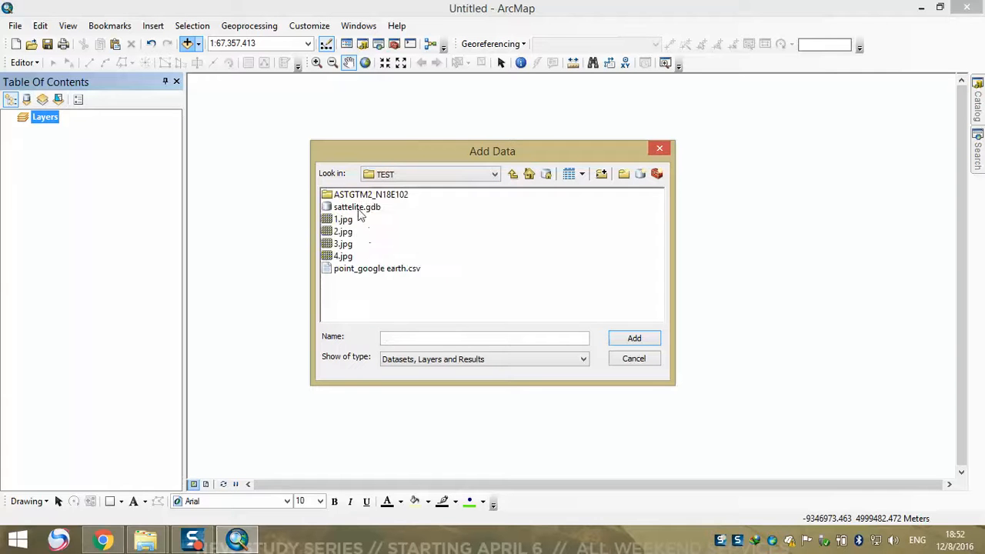
click(365, 197)
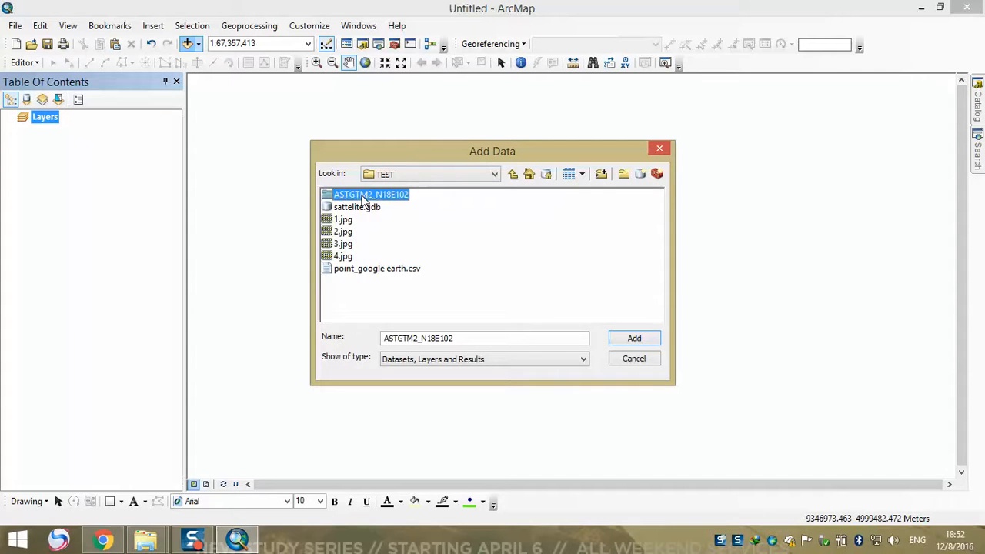
double_click(374, 199)
drag(502, 257, 364, 165)
click(642, 346)
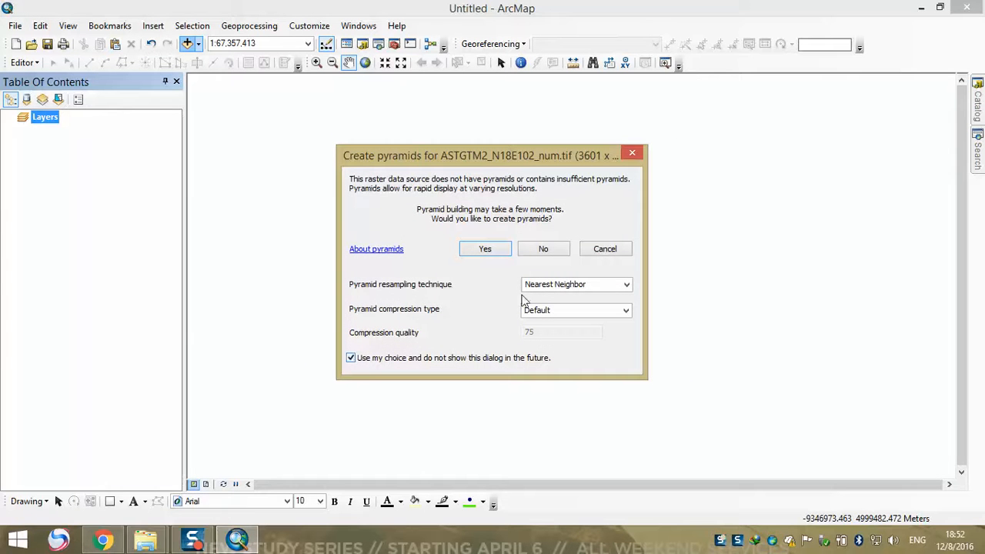
Build raster pyramids using the Cubic Convolution resampling technique with the default compression type
click(562, 286)
click(628, 285)
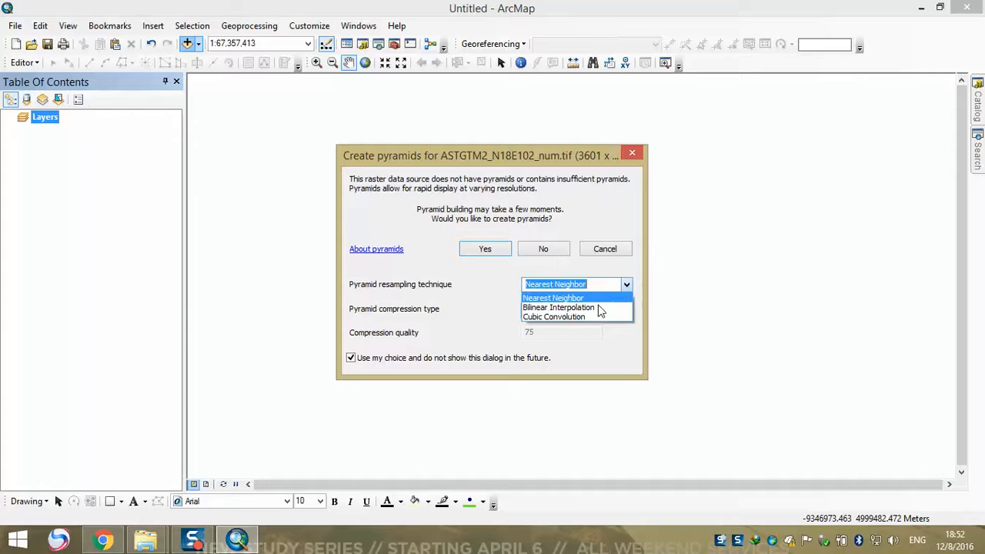
click(538, 315)
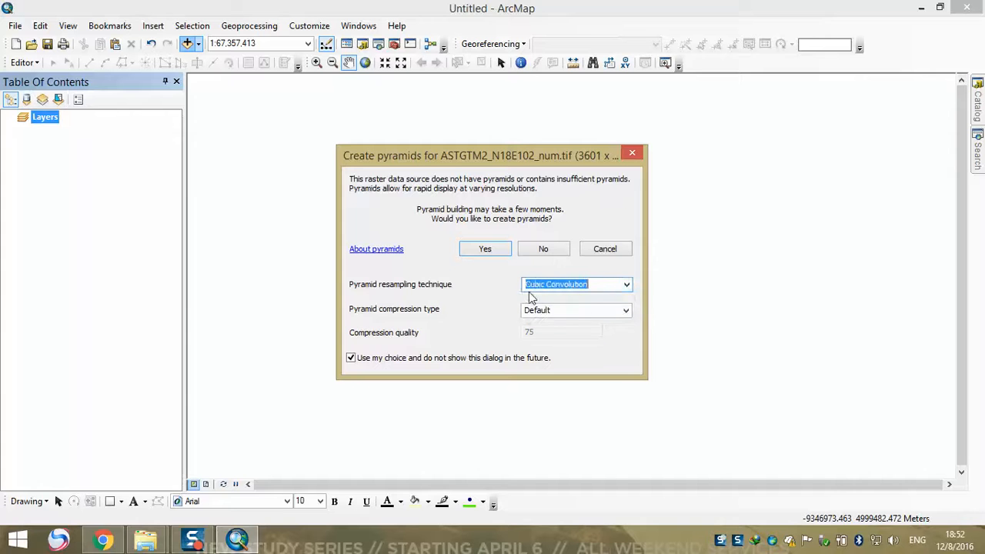
click(496, 253)
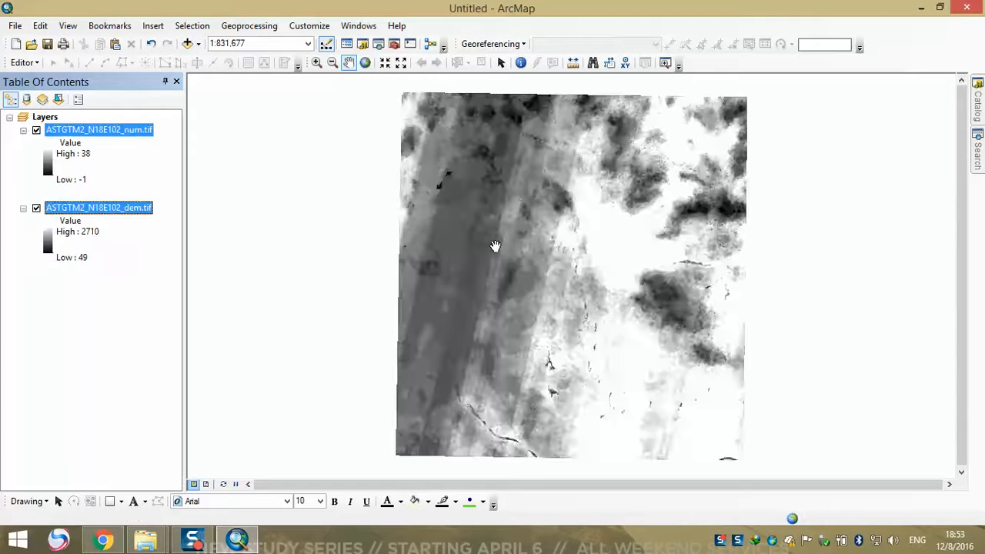
Inspect the loaded rasters on the map, switching the ASTGTM2_N18E102_num.tif layer's visibility to compare it with the DEM
drag(508, 257, 502, 293)
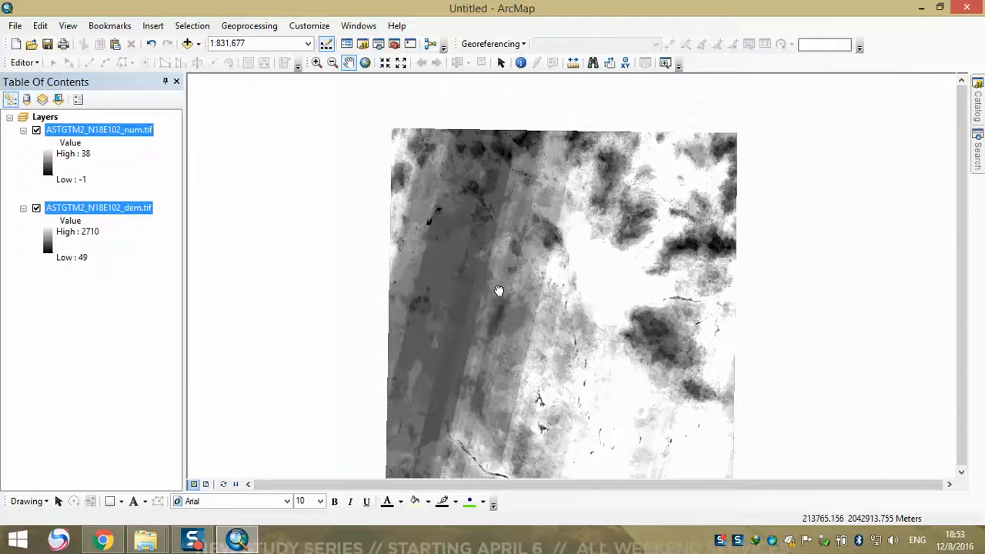
drag(432, 292, 429, 242)
mouse_move(482, 221)
mouse_down()
mouse_move(482, 264)
mouse_move(479, 225)
mouse_up()
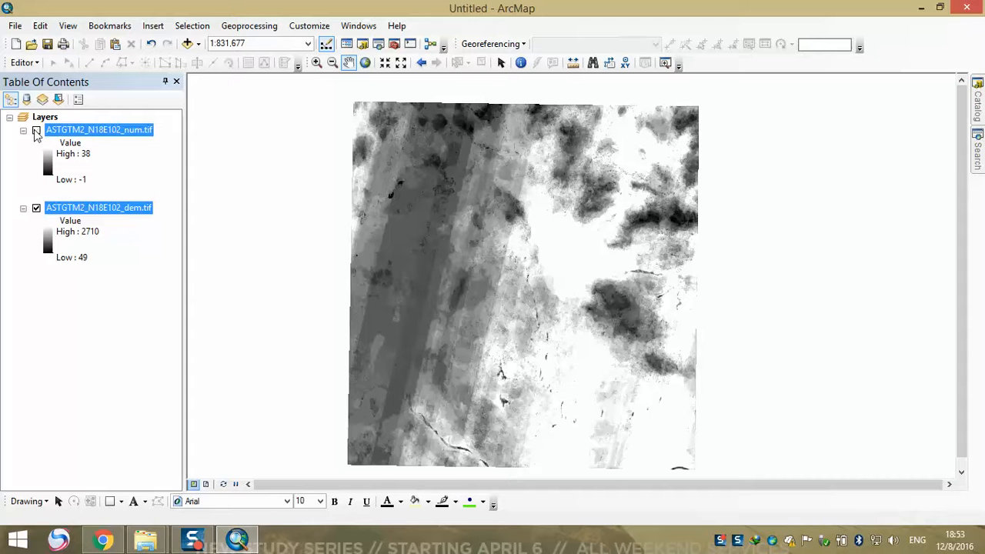
click(36, 131)
click(36, 131)
drag(326, 187, 408, 202)
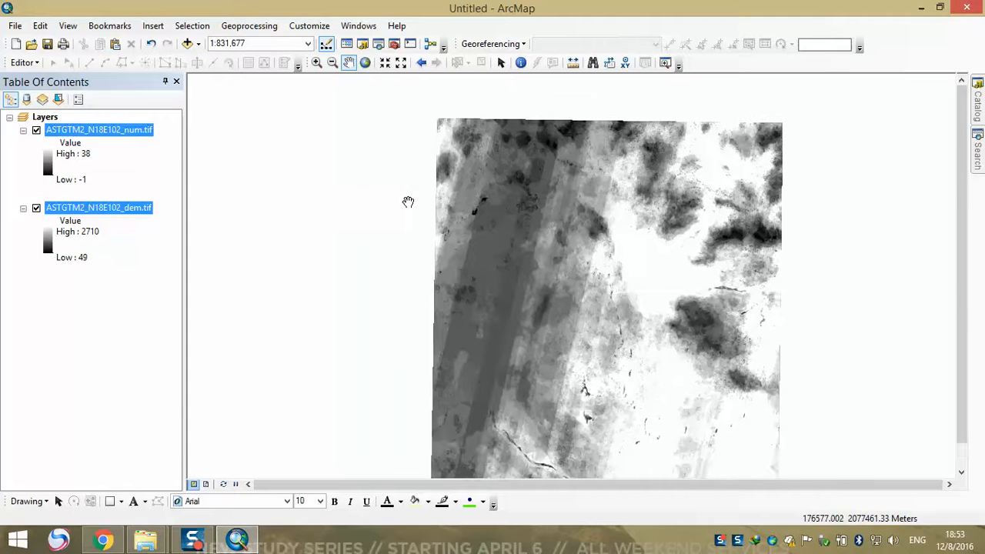
click(371, 29)
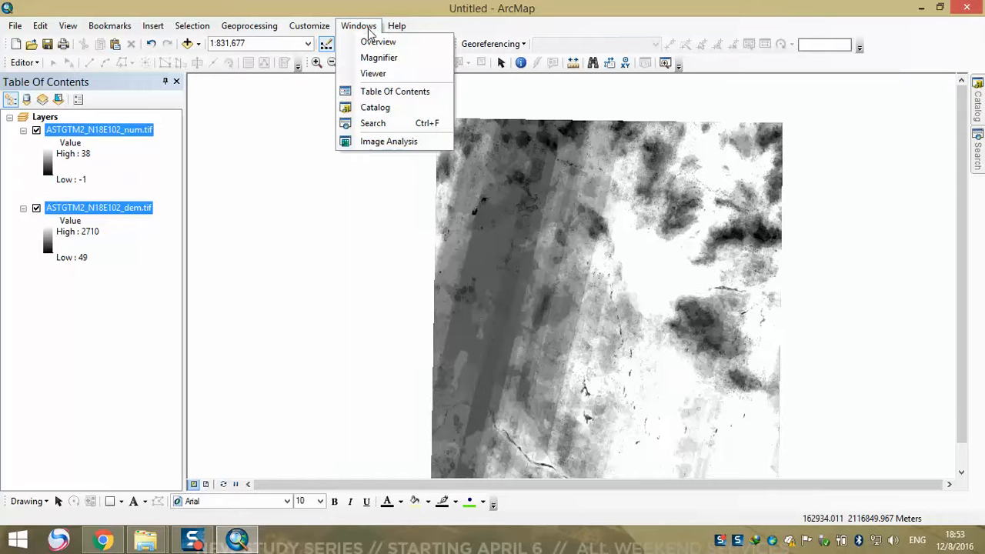
click(389, 141)
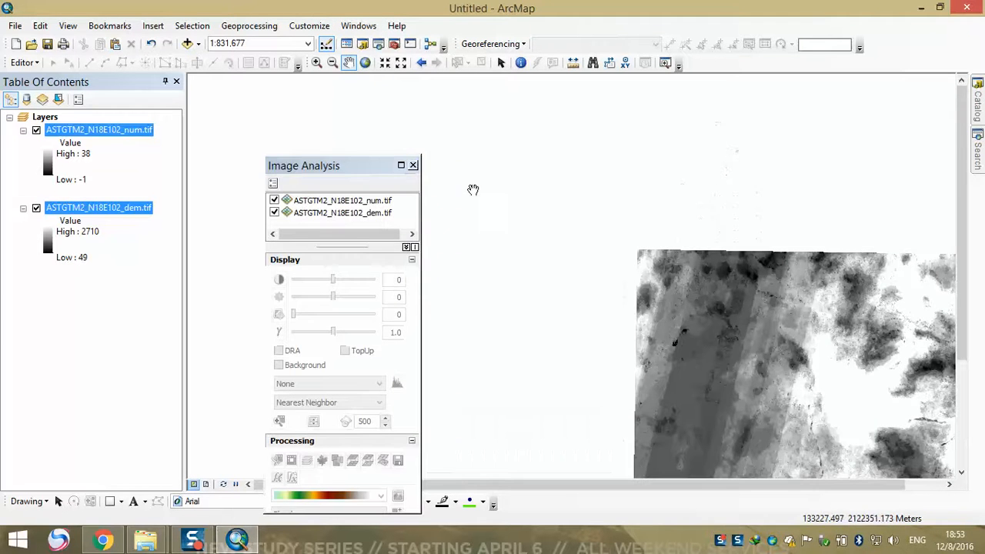
drag(695, 297, 637, 185)
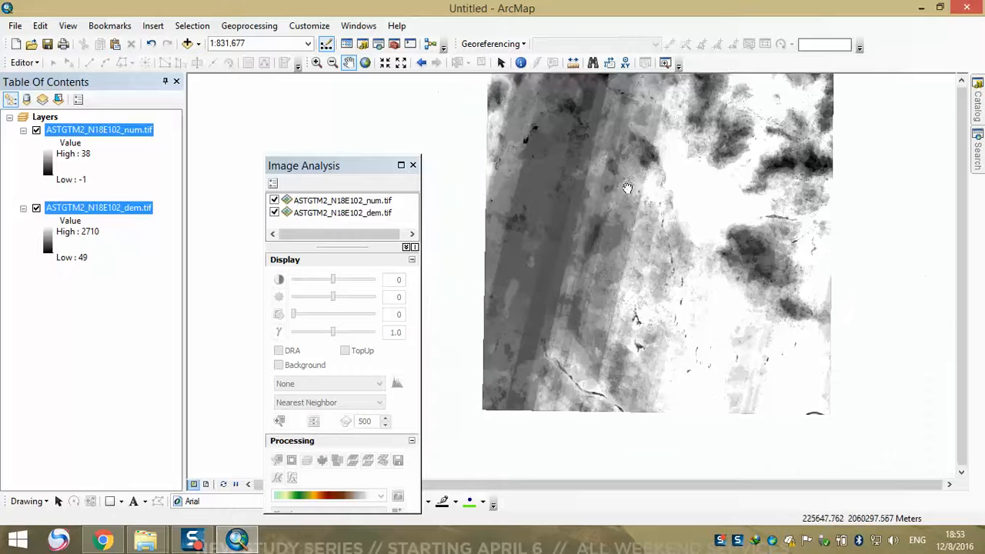
drag(321, 170, 507, 131)
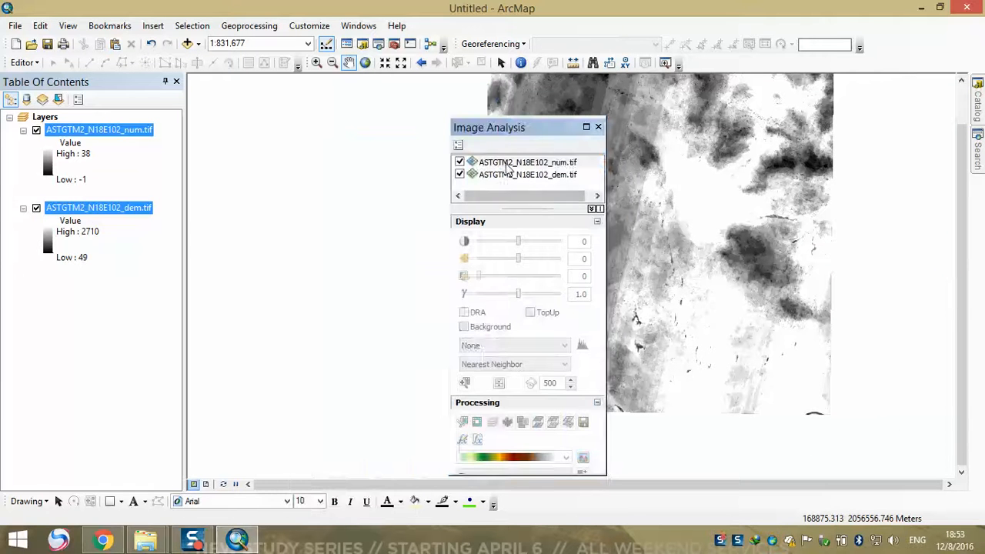
click(506, 164)
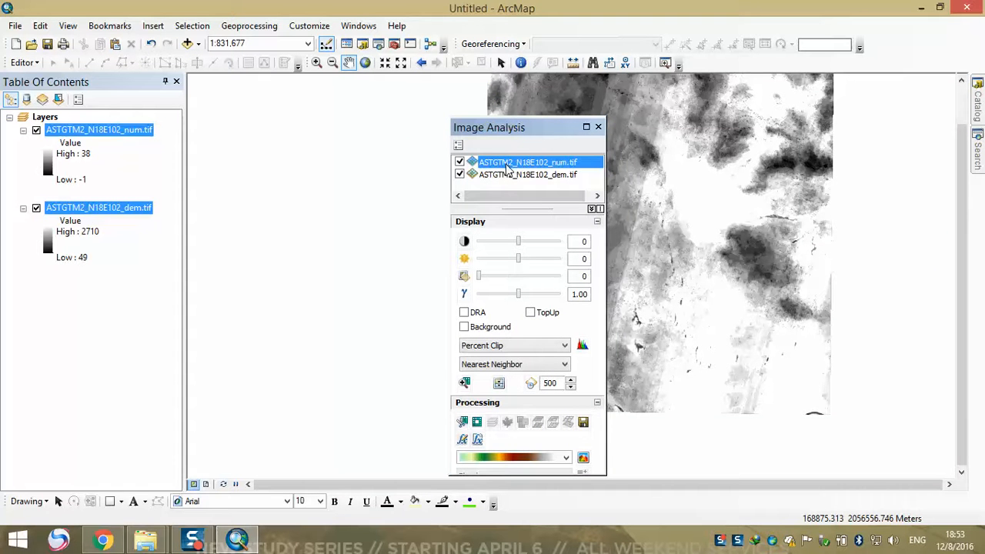
ctrl+click(508, 174)
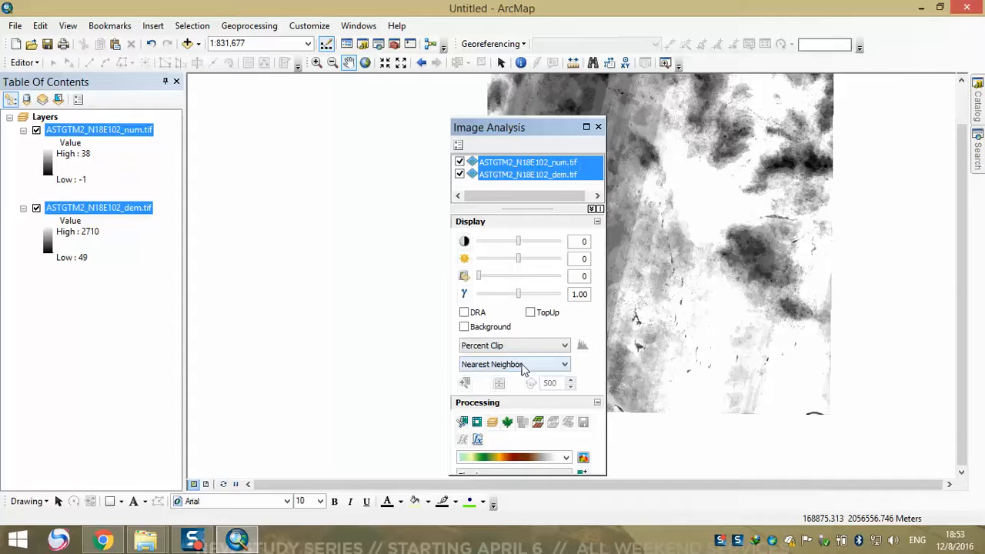
drag(525, 130, 552, 218)
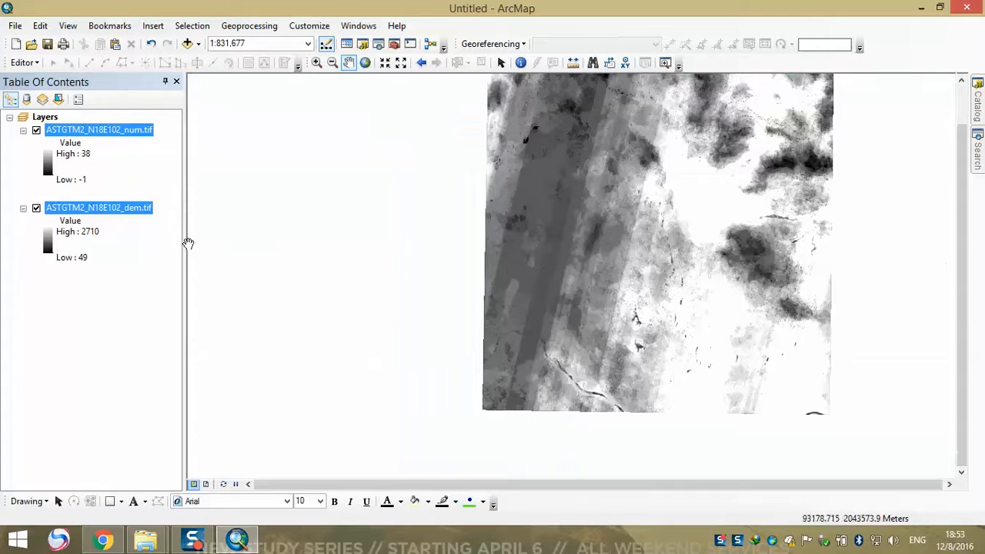
drag(475, 216, 487, 158)
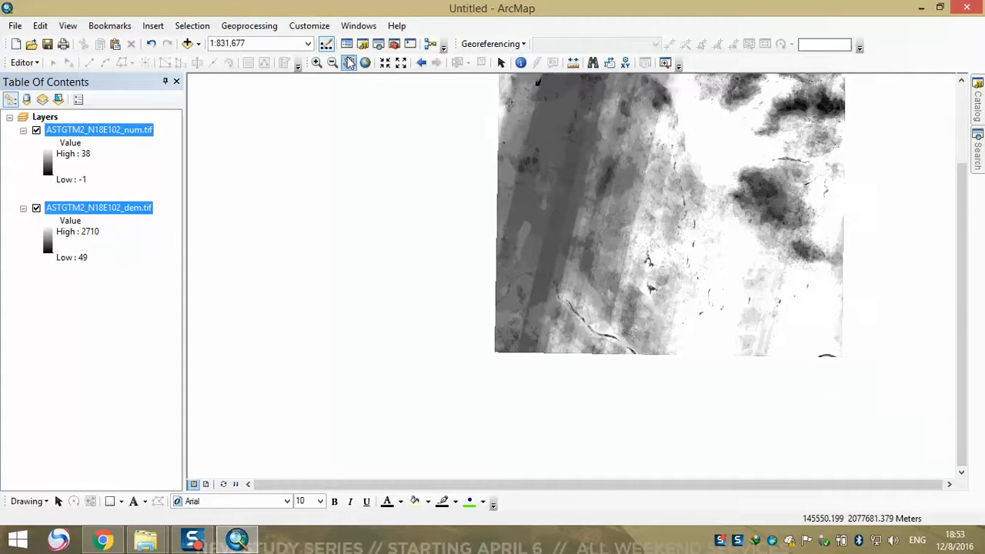
Open the Image Analysis window and select both the ASTGTM2_N18E102_num.tif and ASTGTM2_N18E102_dem.tif rasters in it
click(361, 27)
click(383, 138)
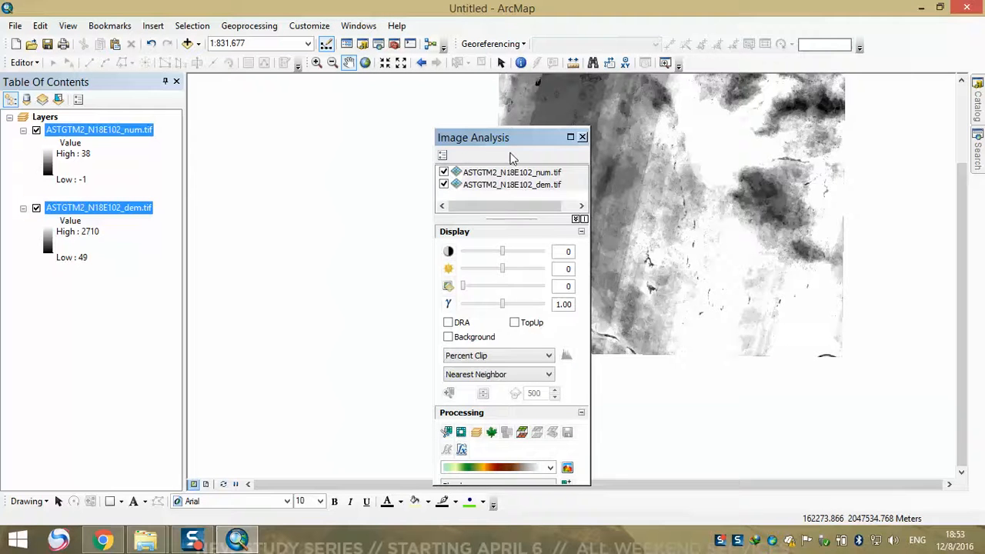
drag(514, 146, 552, 118)
click(537, 147)
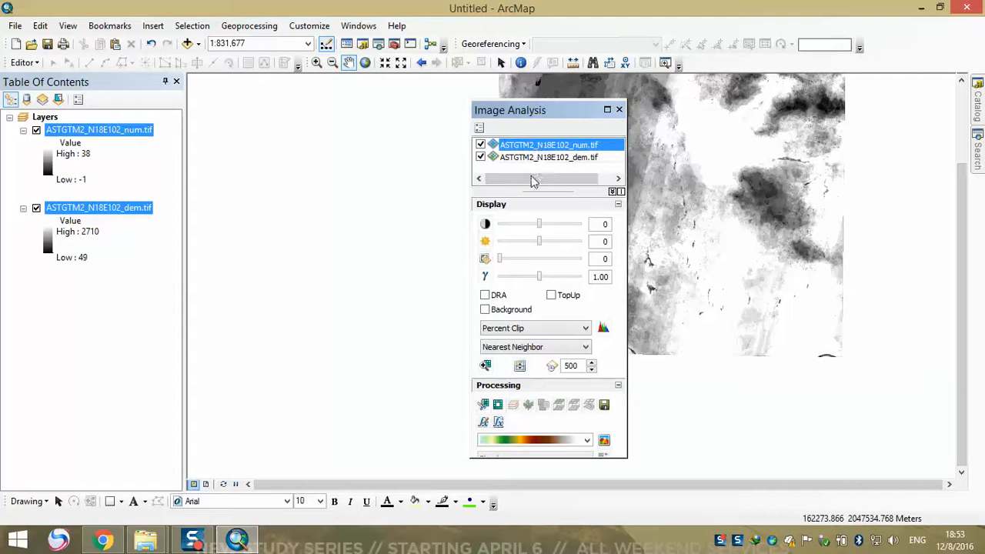
shift+click(539, 158)
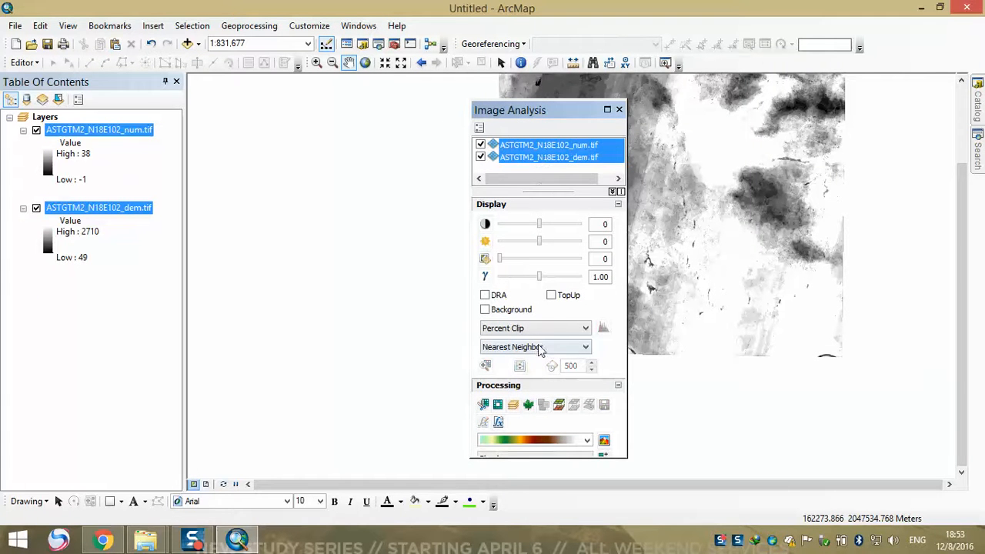
Try the Difference of ASTGTM2_N18E102_num.tif minus ASTGTM2_N18E102_dem.tif, and remove the resulting layer from the map
click(561, 405)
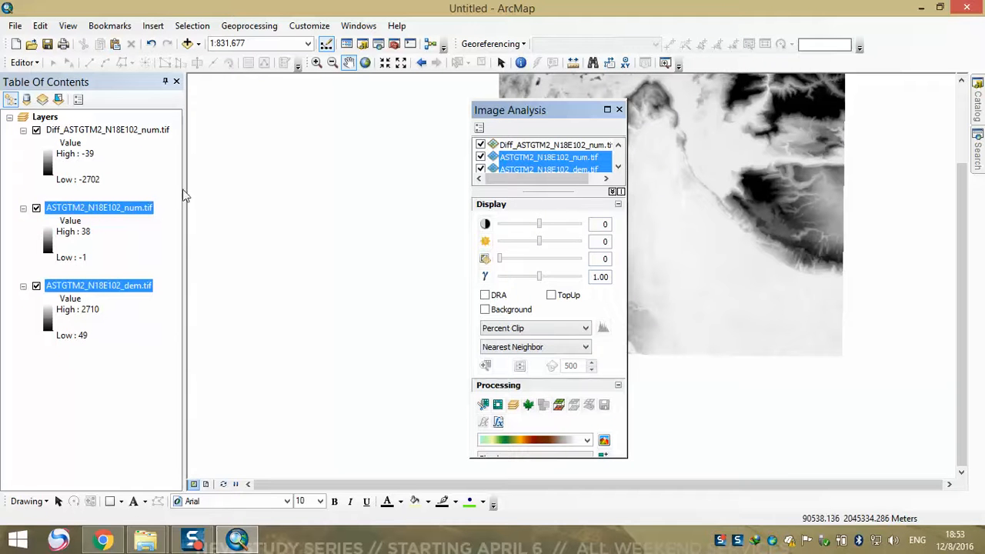
drag(541, 113, 397, 194)
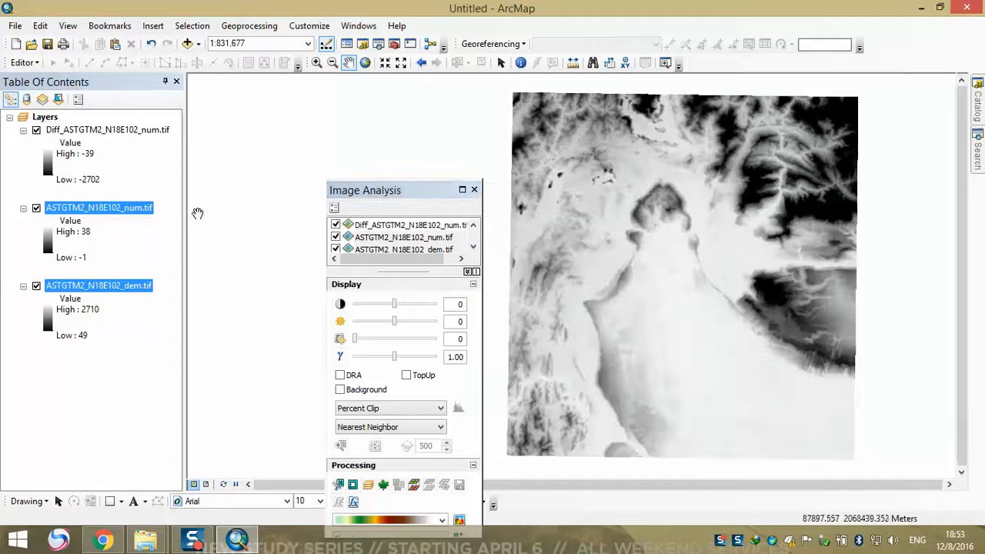
right_click(91, 138)
click(124, 154)
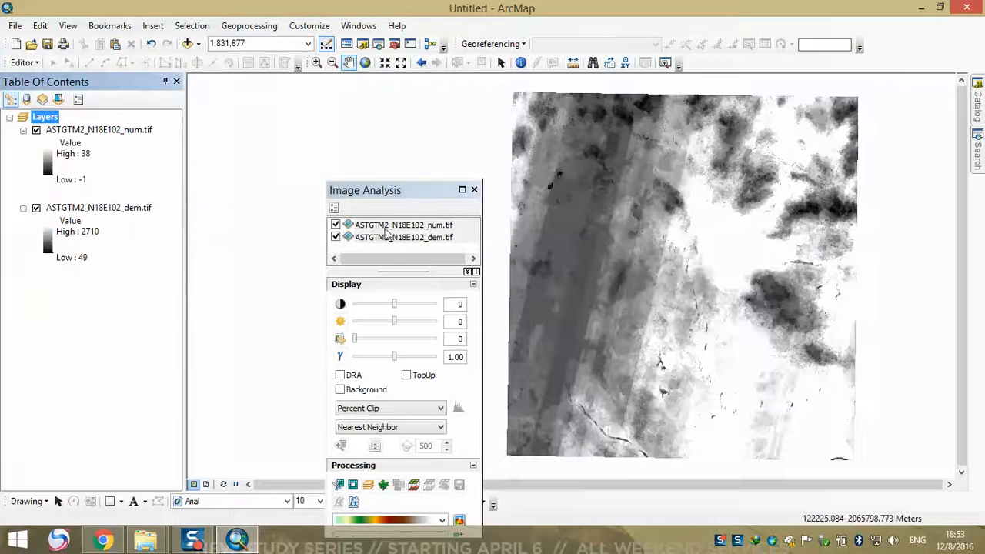
Move the ASTGTM2_N18E102_dem.tif layer above ASTGTM2_N18E102_num.tif and compare the two by switching the top layer's visibility
click(406, 224)
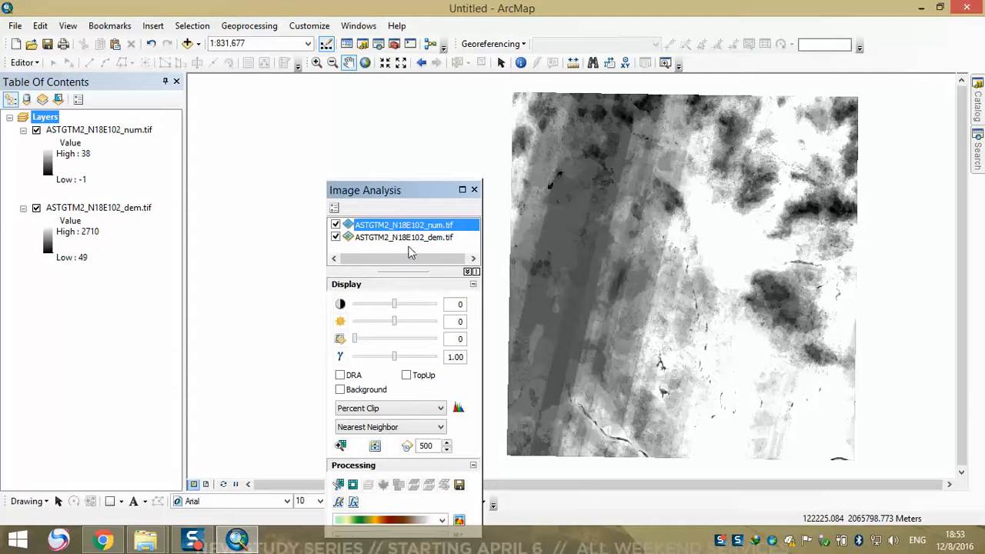
drag(88, 213, 92, 129)
drag(586, 244, 613, 195)
click(36, 131)
click(37, 131)
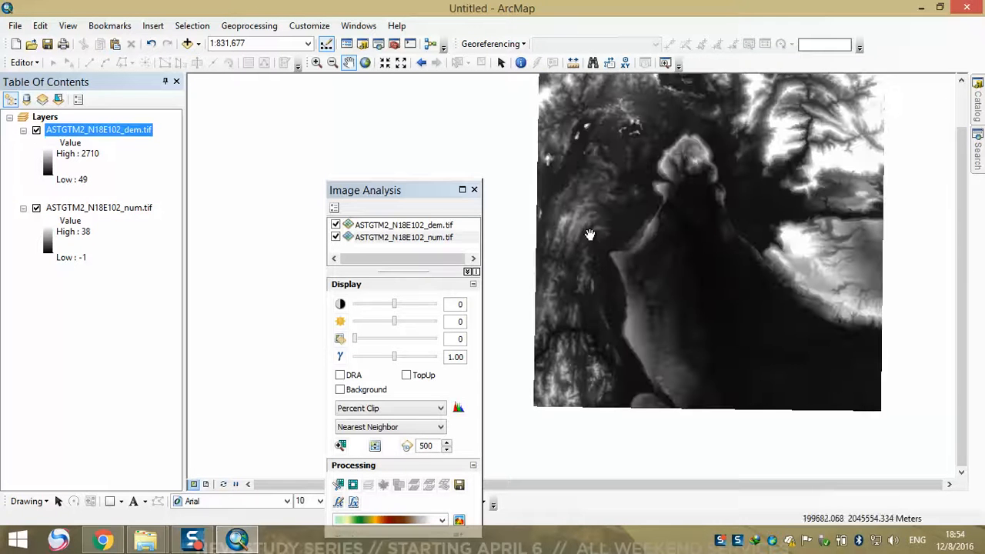
Compute the Difference between the ASTGTM2_N18E102_dem.tif and ASTGTM2_N18E102_num.tif rasters in Image Analysis, with the dem raster first
drag(401, 192, 451, 178)
click(436, 214)
shift+click(445, 224)
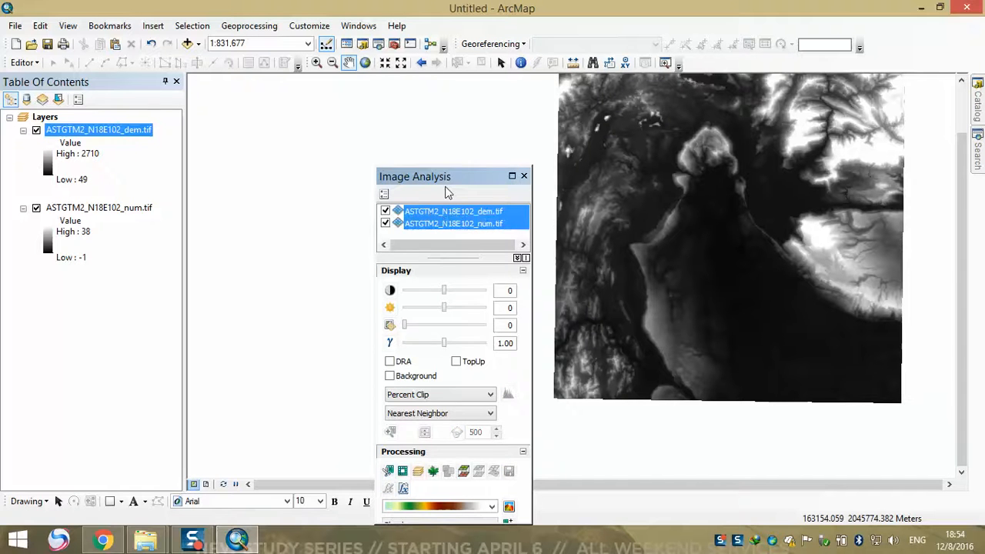
drag(451, 179, 377, 102)
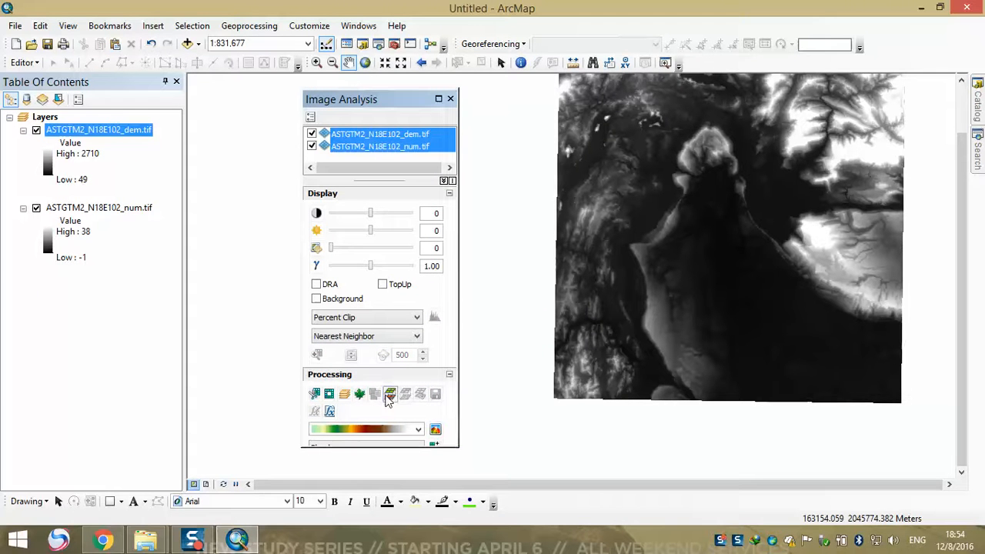
click(390, 395)
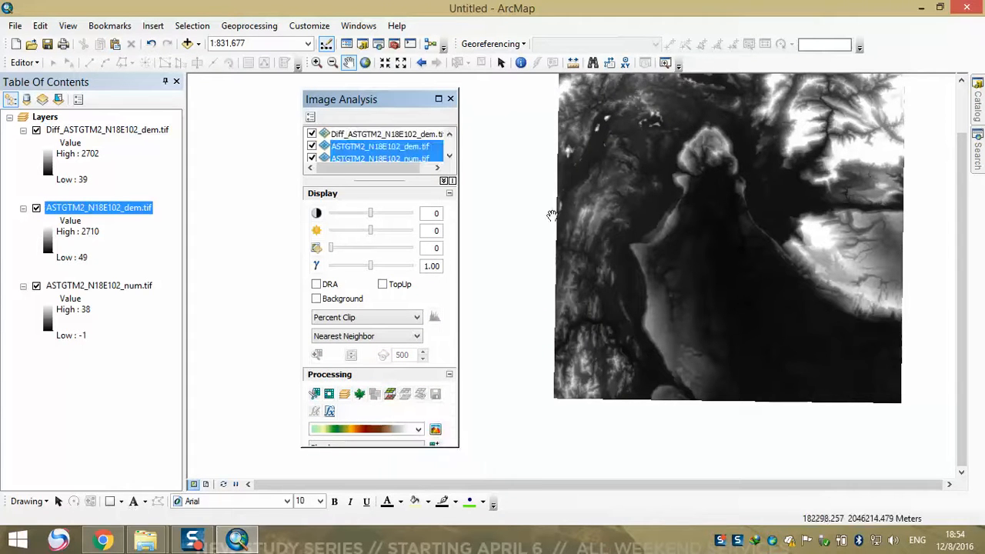
Hide the original dem and num layers so only the difference raster is displayed, and close the Image Analysis window
drag(389, 113, 465, 167)
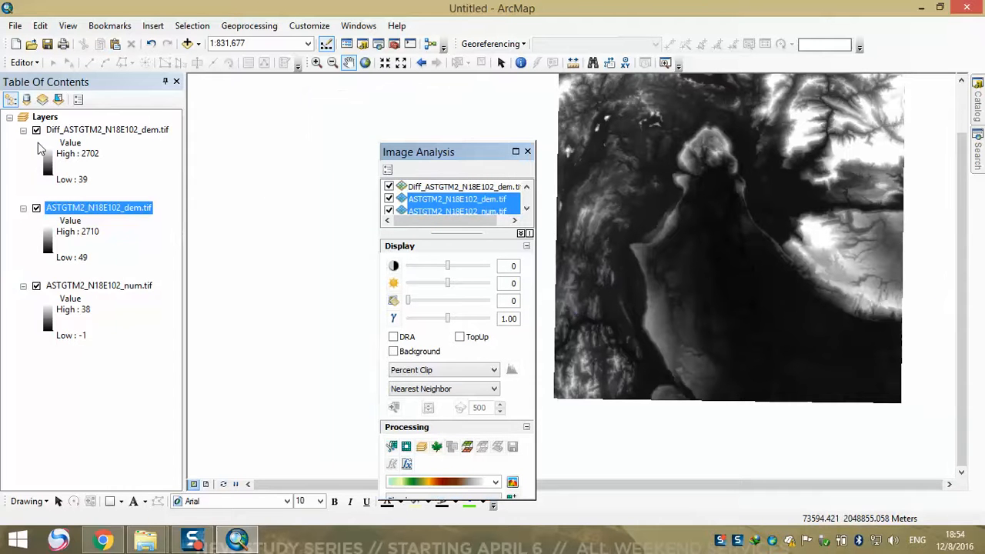
click(36, 209)
click(36, 287)
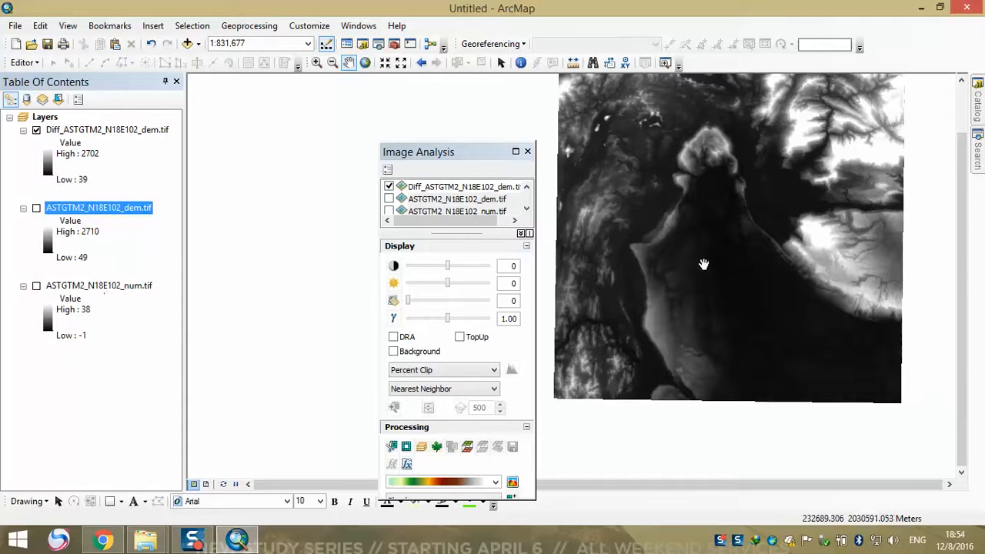
drag(492, 157, 368, 106)
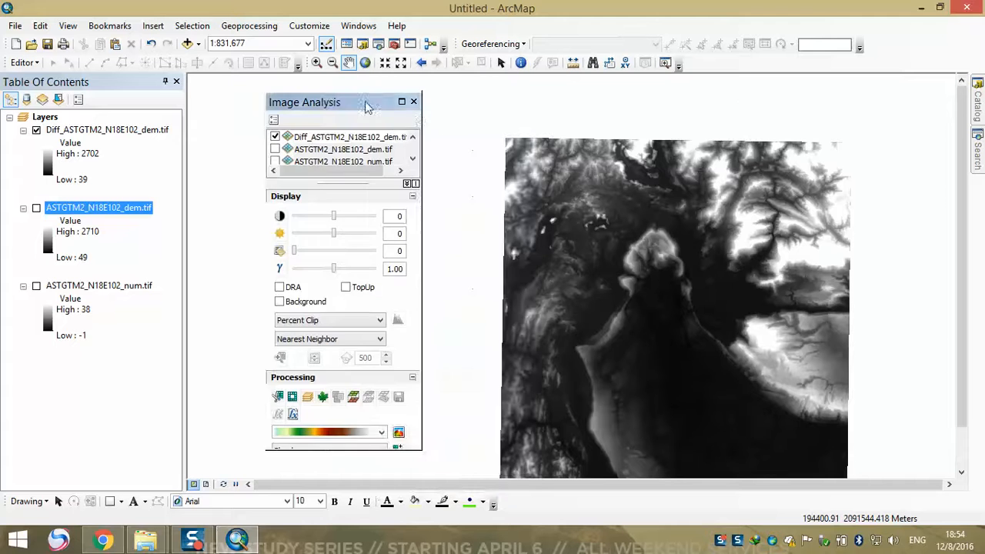
click(414, 103)
drag(686, 296, 565, 220)
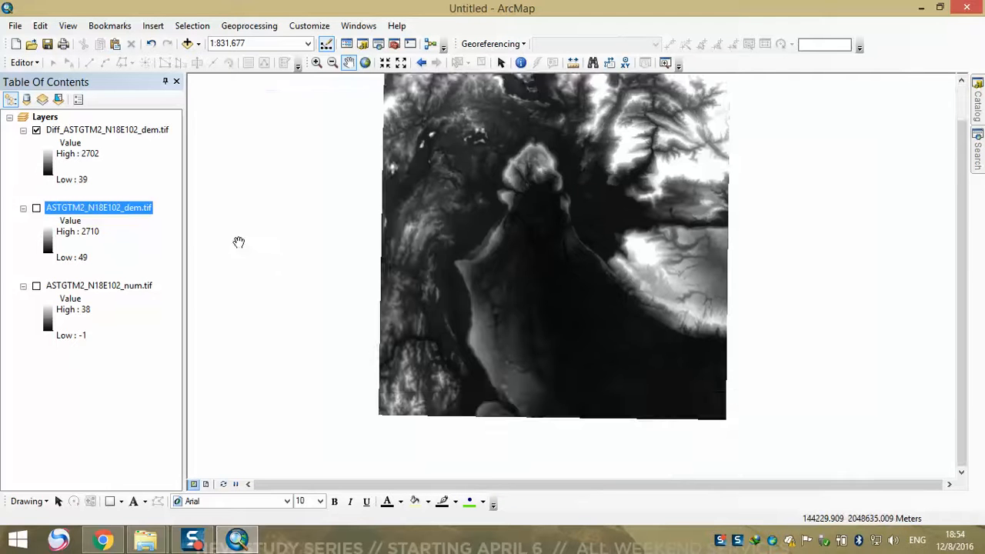
Examine the raster information and spatial reference in the source properties of the Diff_ASTGTM2_N18E102_dem.tif layer
double_click(92, 131)
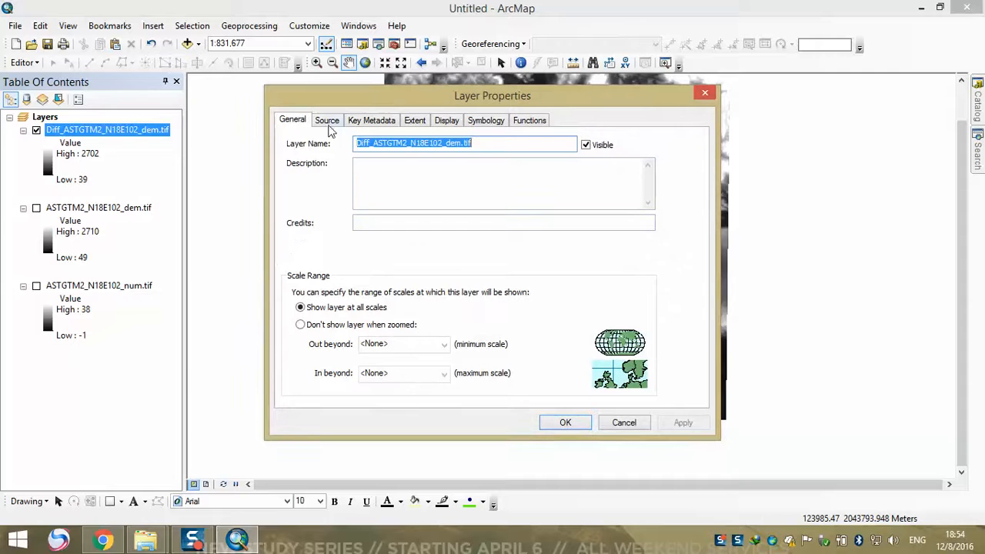
click(705, 93)
right_click(124, 130)
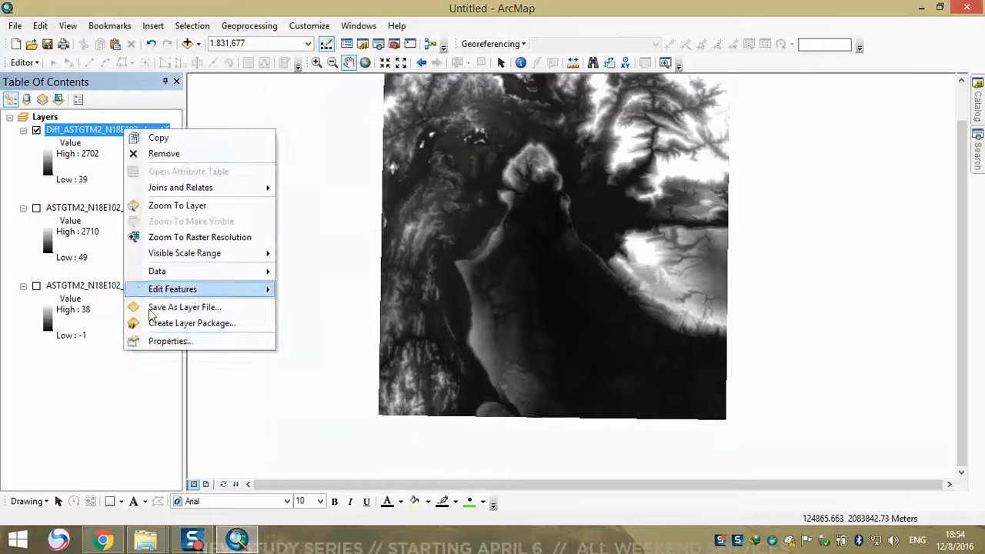
click(165, 341)
click(326, 120)
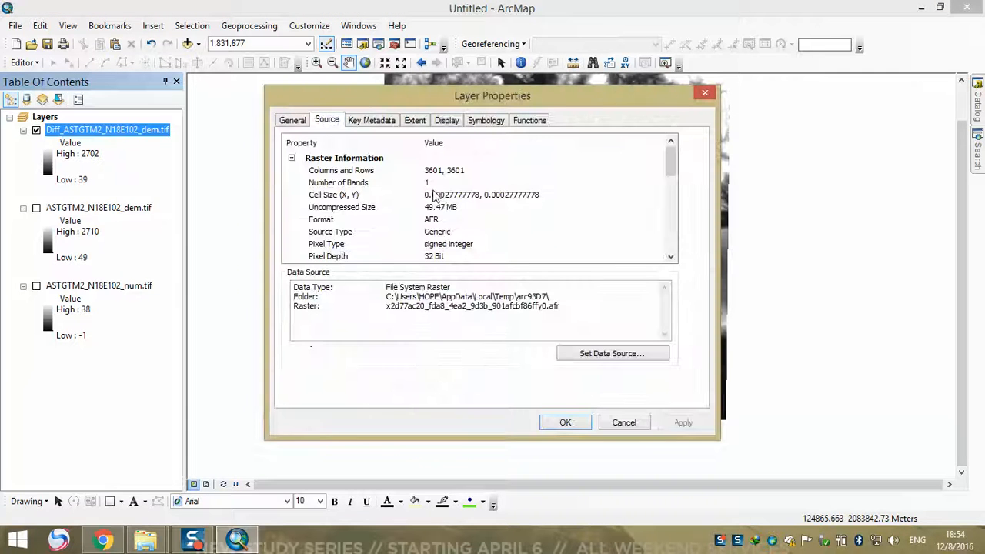
scroll(670, 185, down, 4)
drag(671, 196, 673, 221)
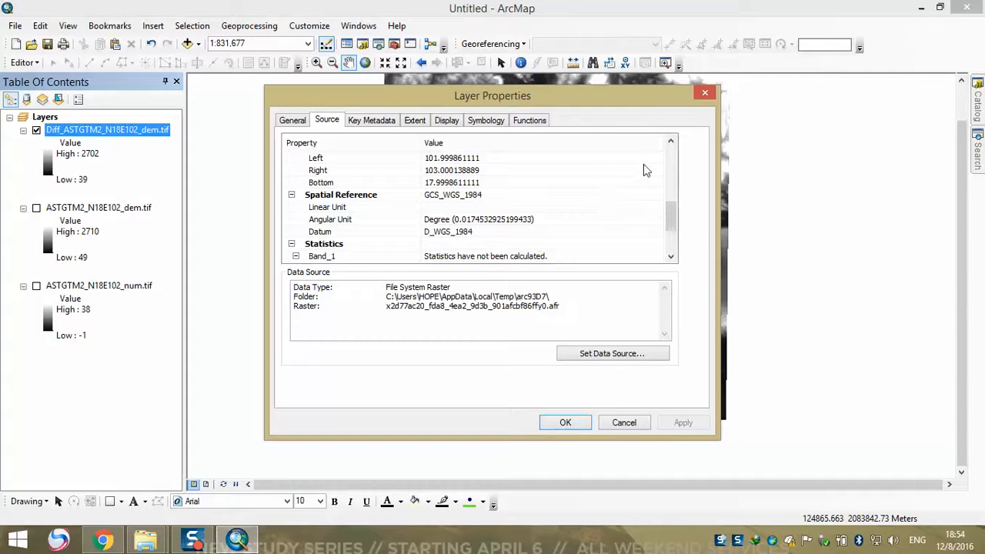
click(705, 94)
Open the ArcToolbox window and leave it floating over the map
drag(484, 226, 488, 277)
drag(518, 244, 441, 211)
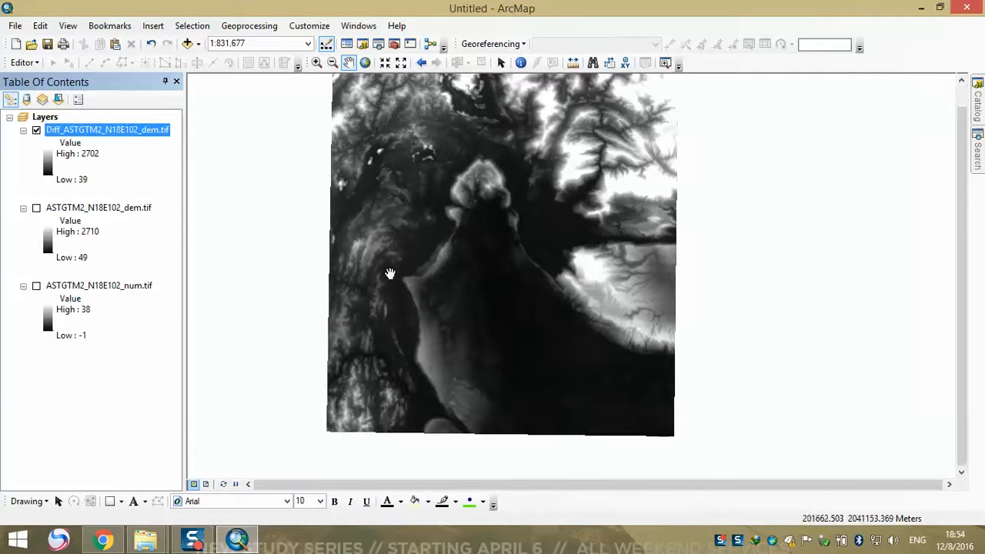
drag(439, 260, 454, 282)
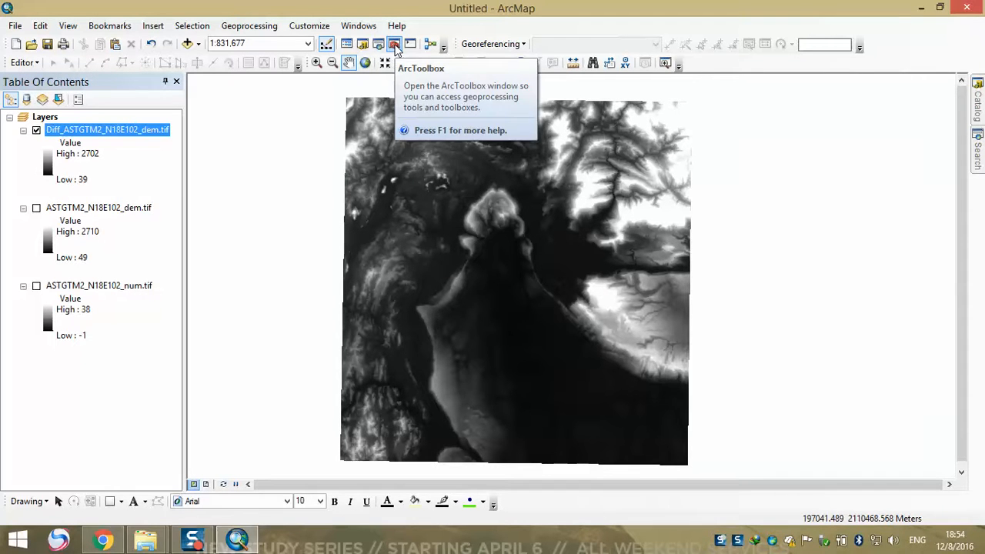
click(394, 45)
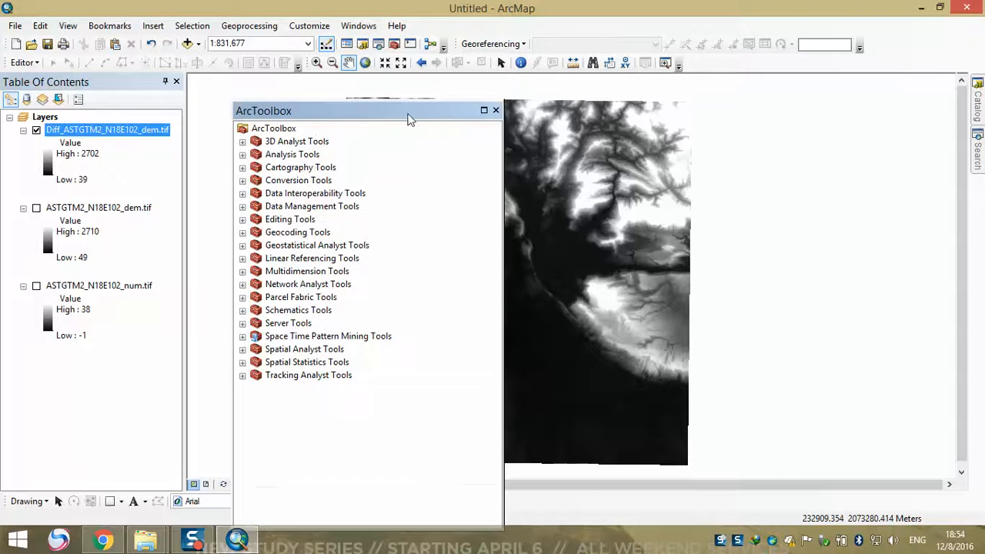
double_click(409, 113)
drag(157, 83, 531, 101)
drag(470, 106, 450, 84)
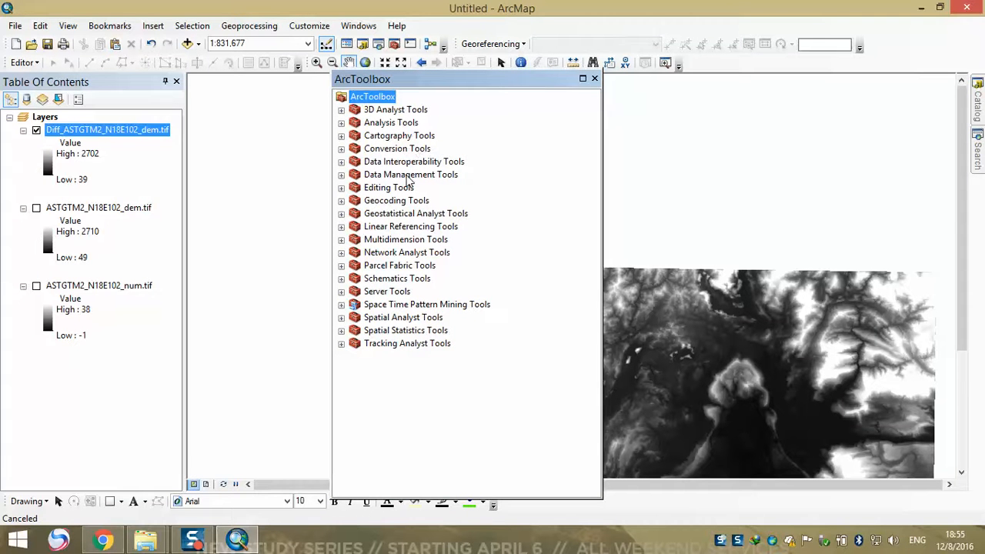
Open the Project Raster tool from the Raster toolset of Projections and Transformations in Data Management Tools
double_click(409, 176)
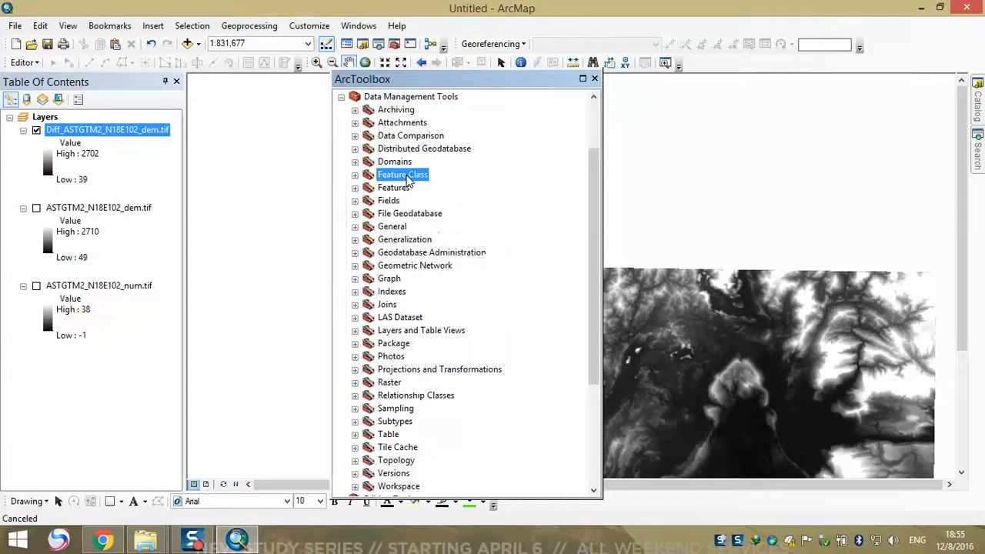
double_click(409, 175)
scroll(466, 177, up, 2)
scroll(439, 180, down, 4)
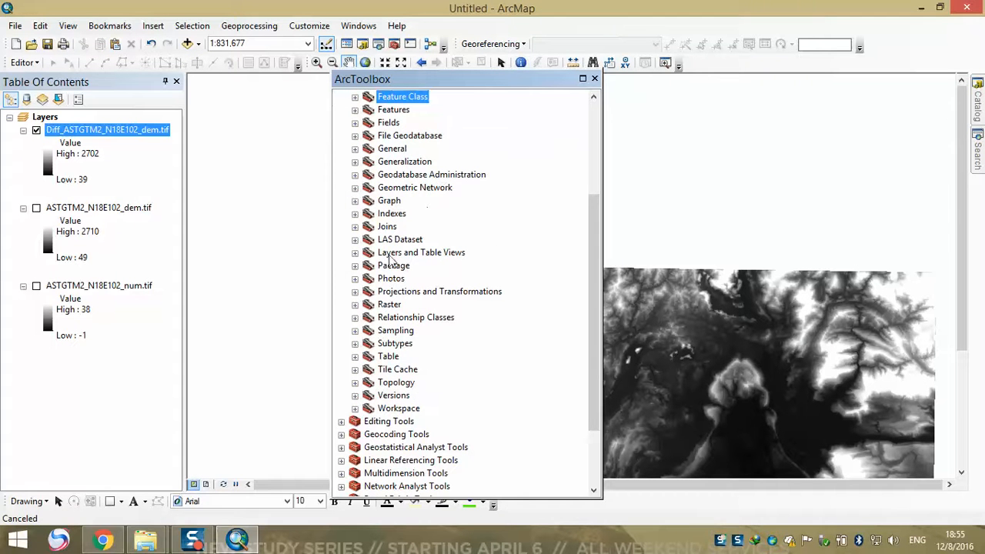
double_click(390, 305)
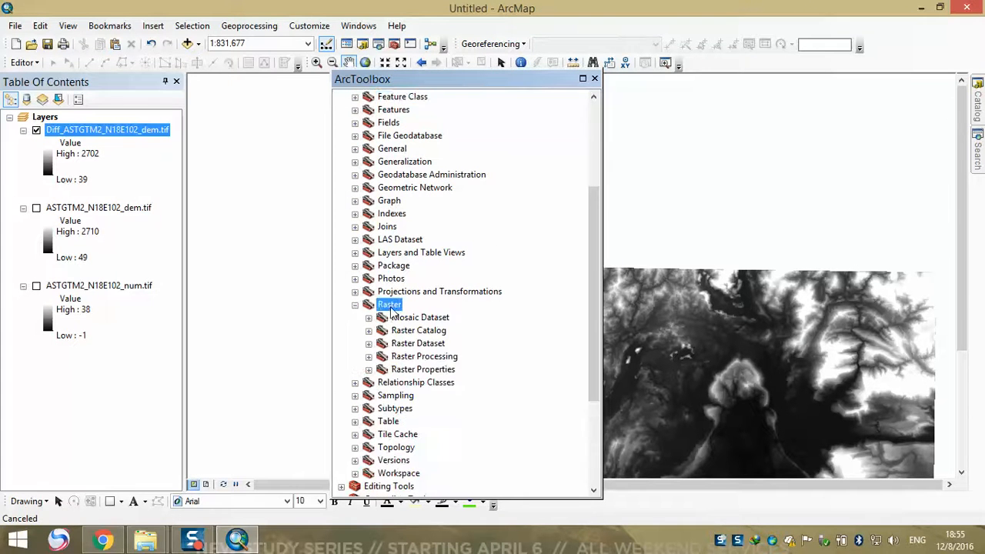
scroll(469, 269, down, 1)
click(355, 267)
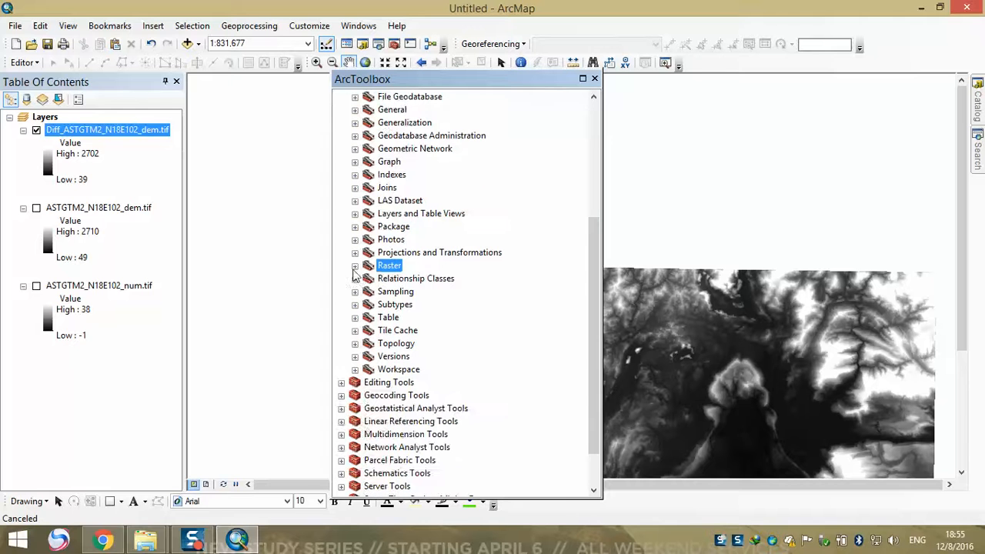
double_click(428, 254)
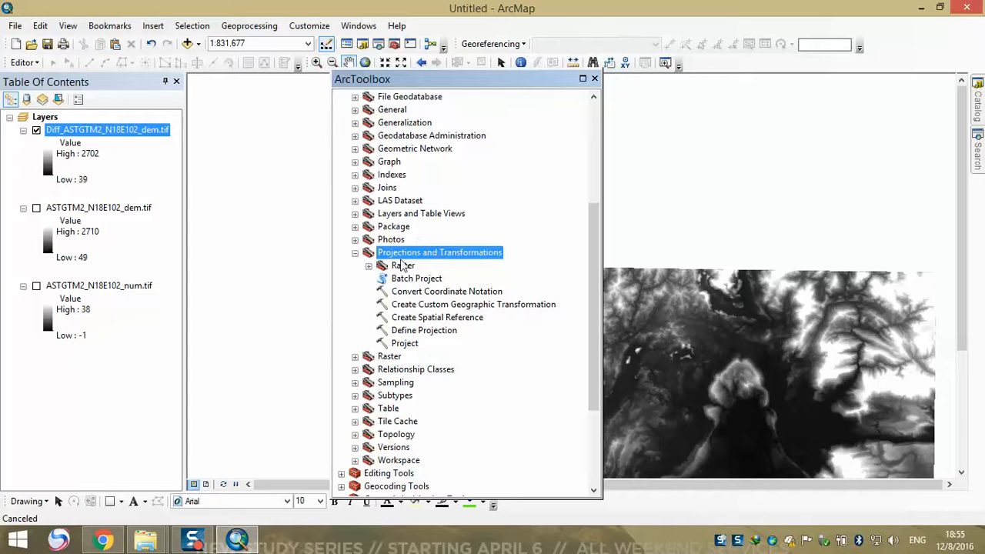
double_click(403, 266)
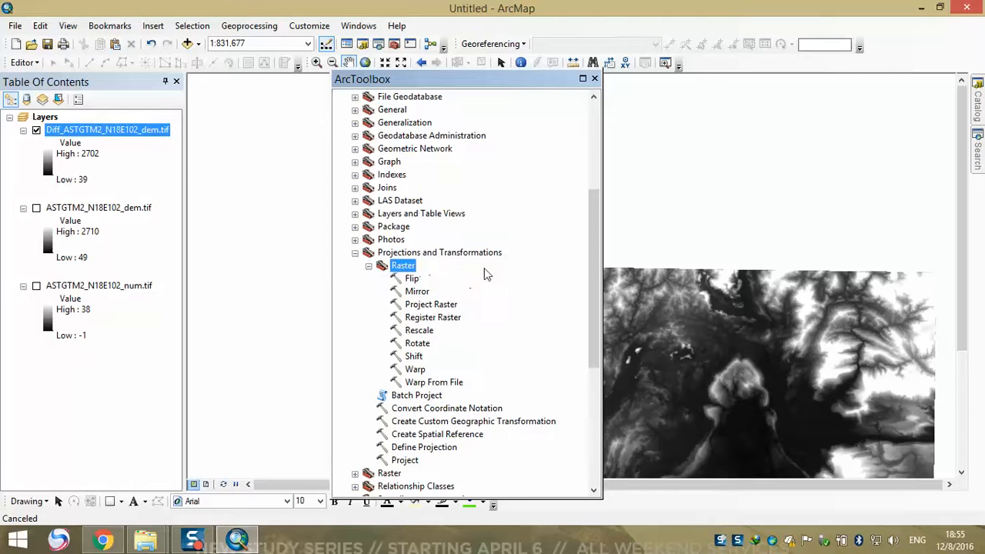
click(442, 306)
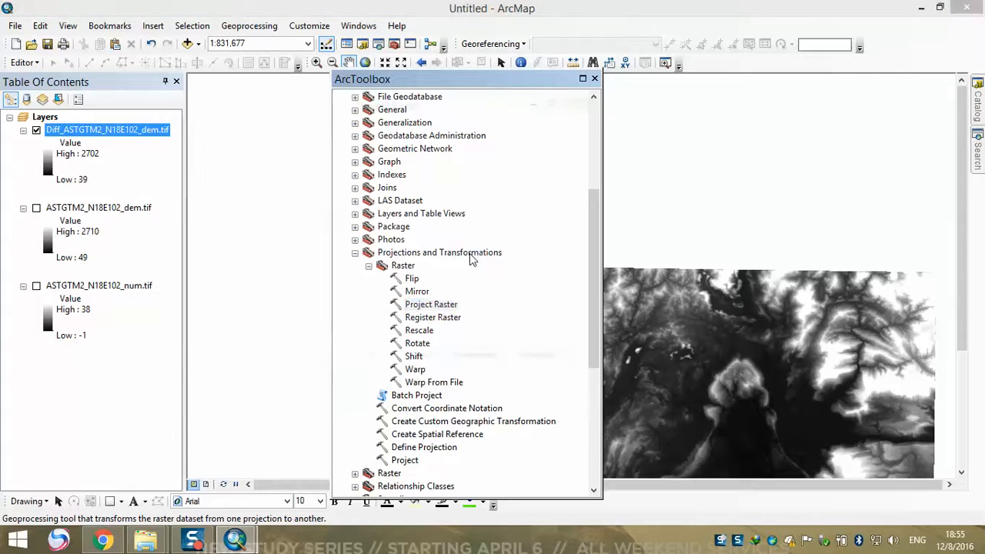
drag(328, 108, 422, 114)
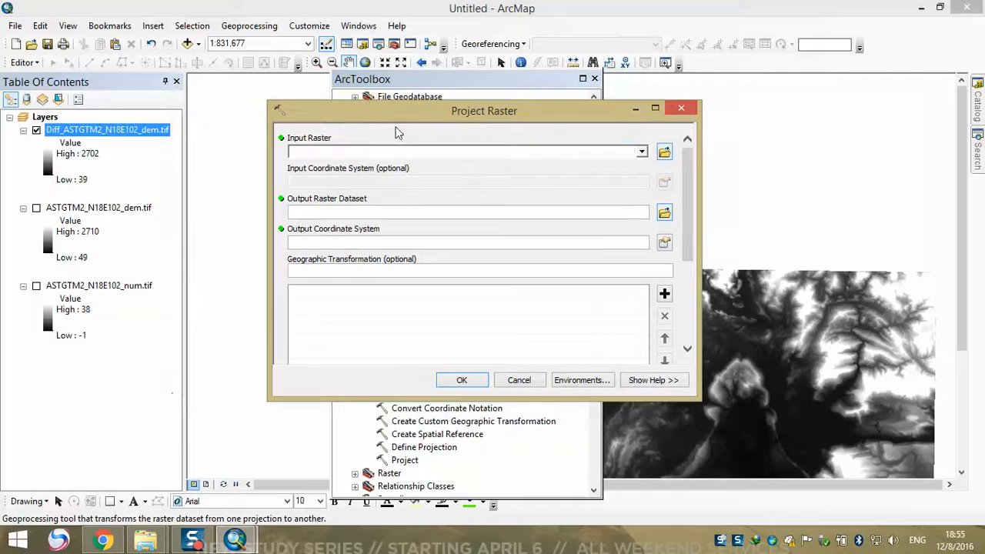
Set Diff_ASTGTM2_N18E102_dem.tif as the input raster and name the output raster DEM inside sattelite.gdb in the TEST folder
click(642, 153)
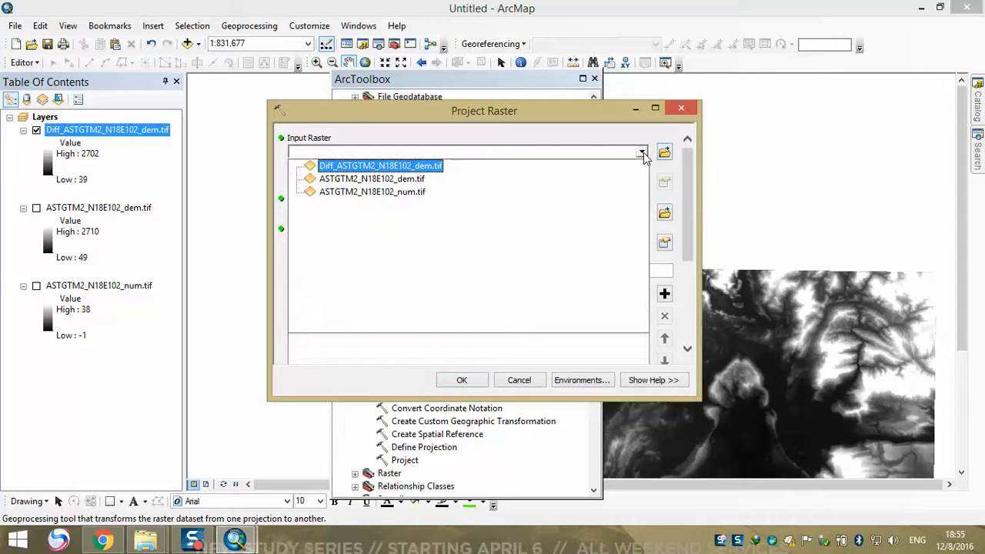
click(406, 166)
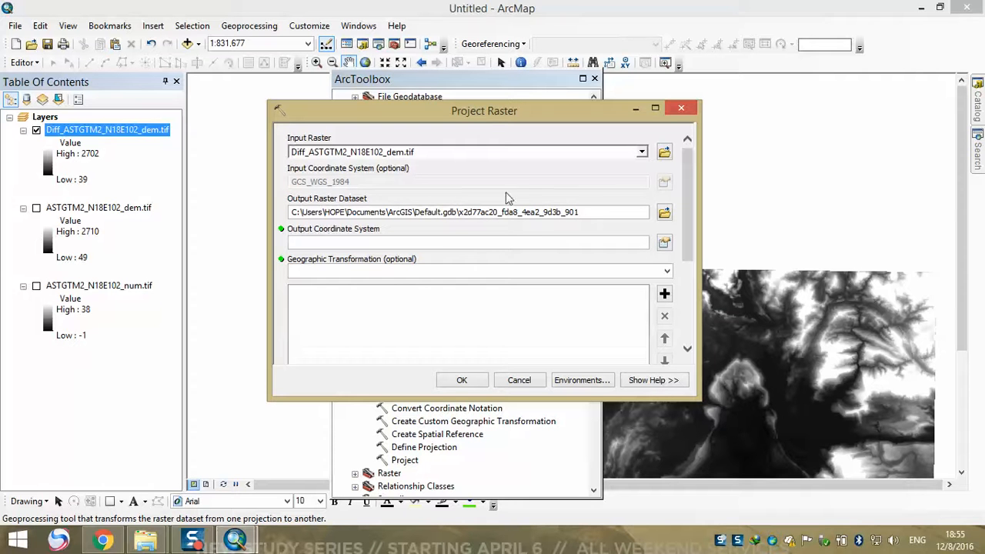
click(667, 217)
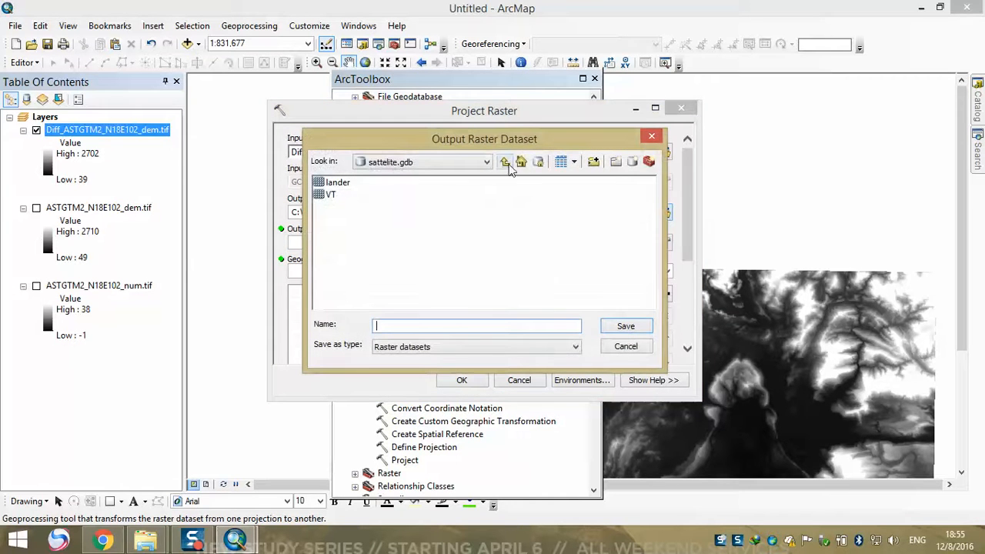
click(505, 164)
click(505, 163)
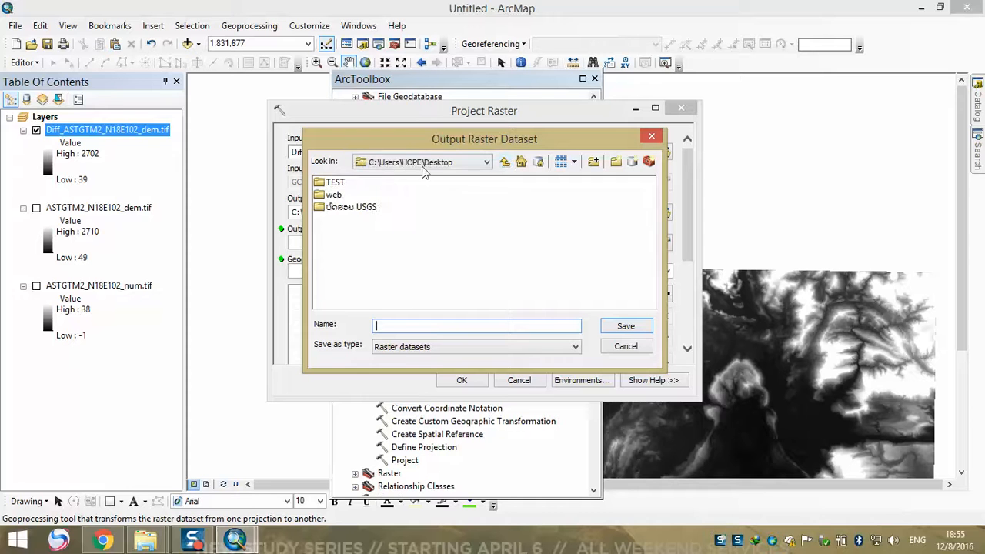
double_click(335, 182)
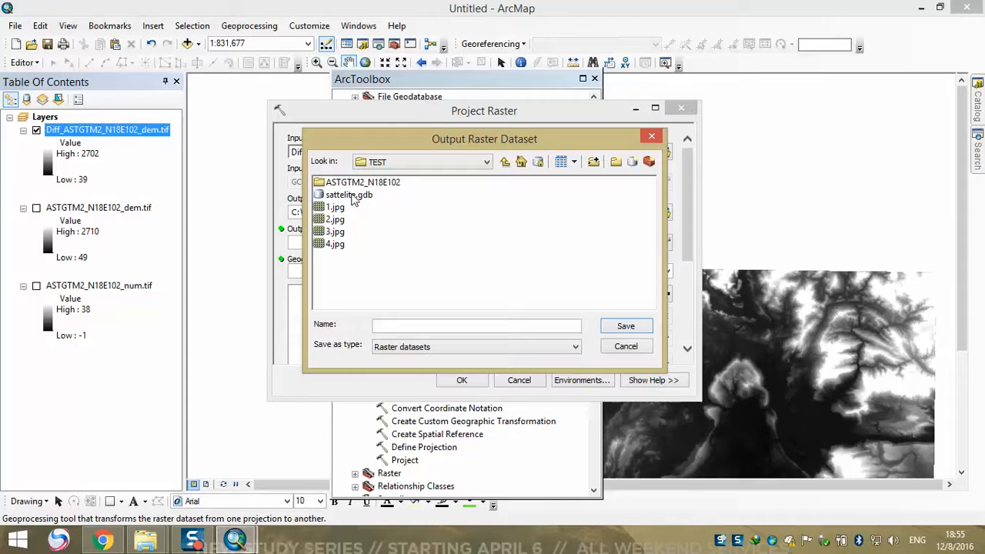
double_click(348, 195)
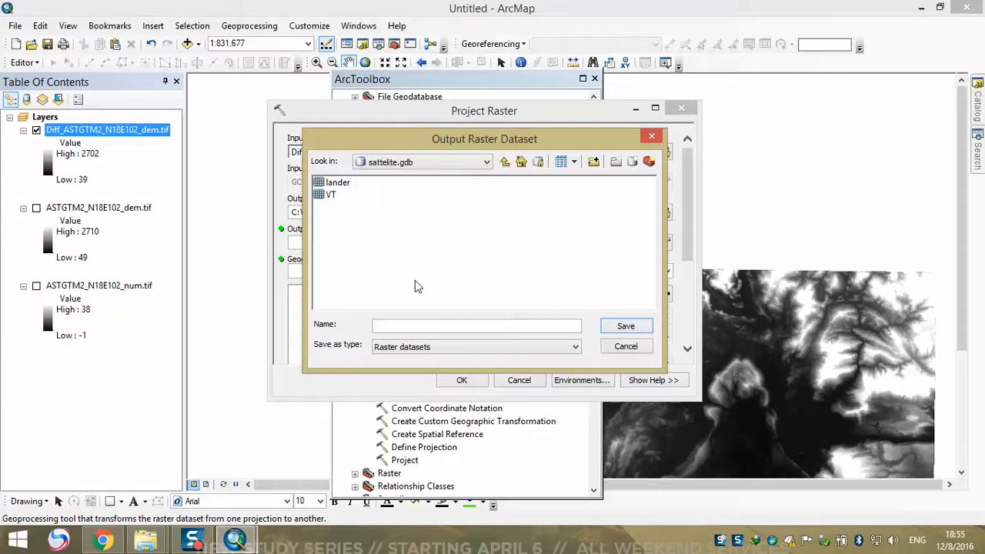
click(449, 326)
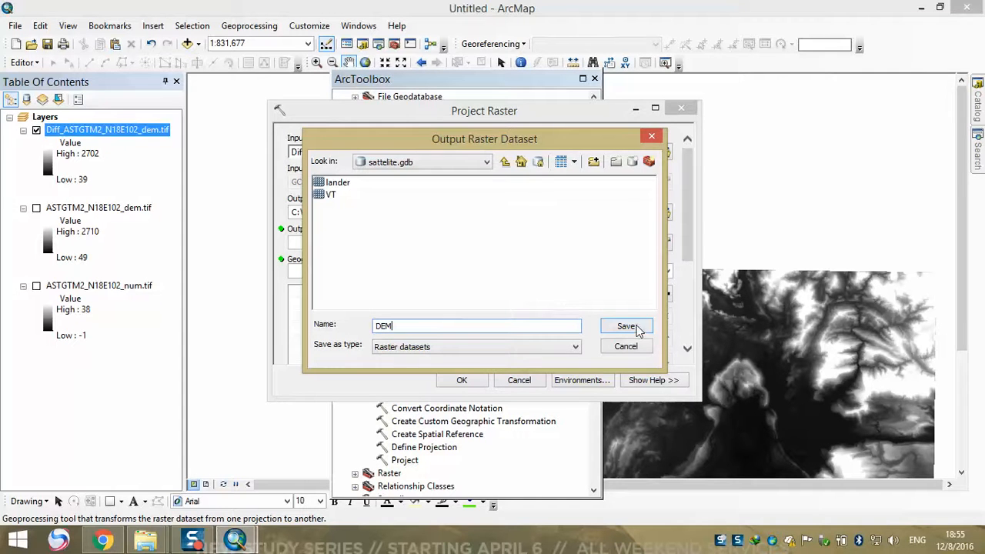
click(644, 331)
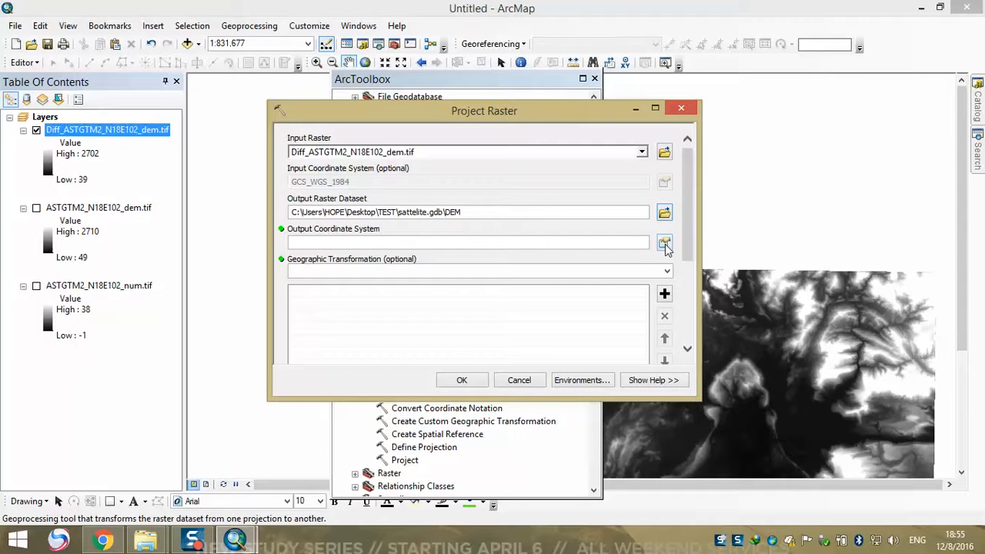
Set the output coordinate system to WGS 1984 UTM Zone 48N from the favorites
click(666, 245)
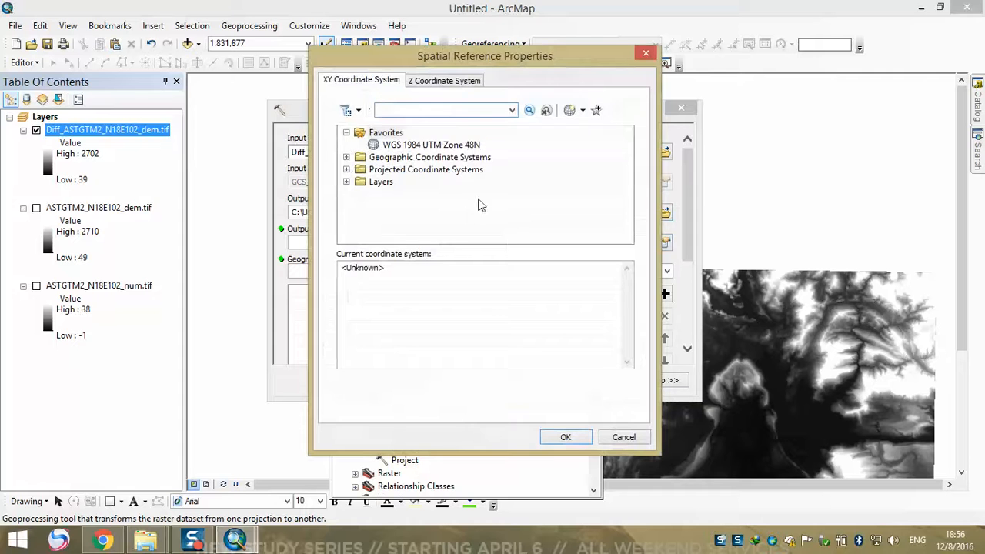
click(455, 146)
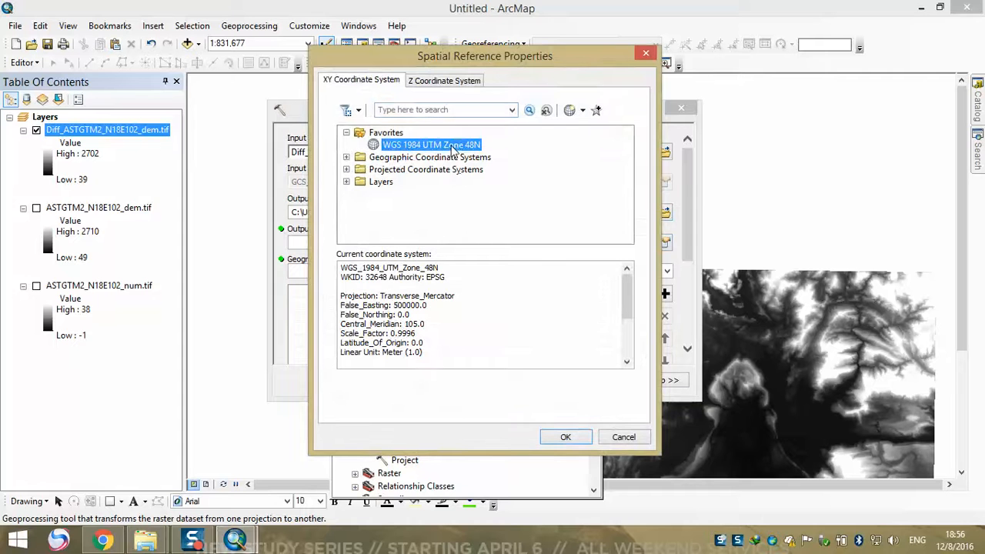
click(566, 438)
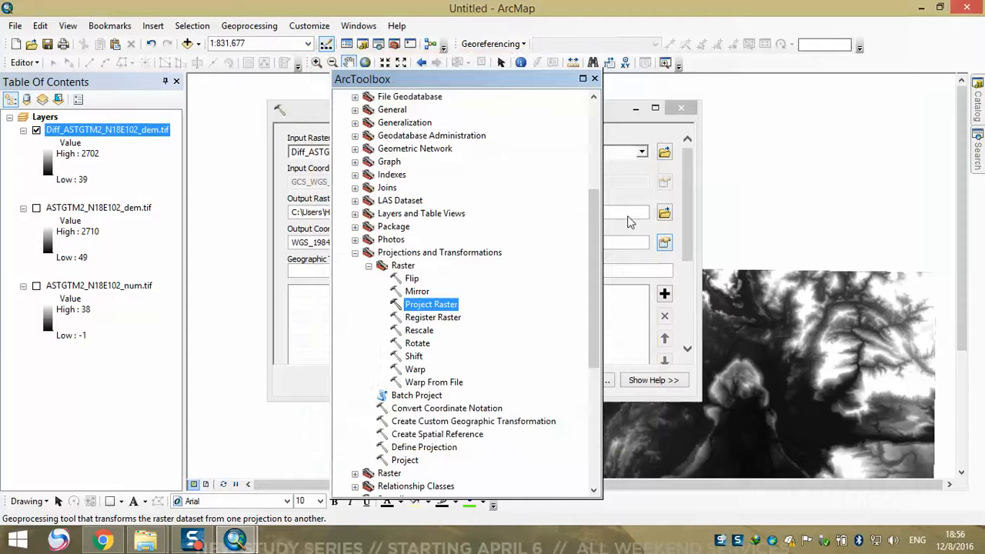
click(640, 276)
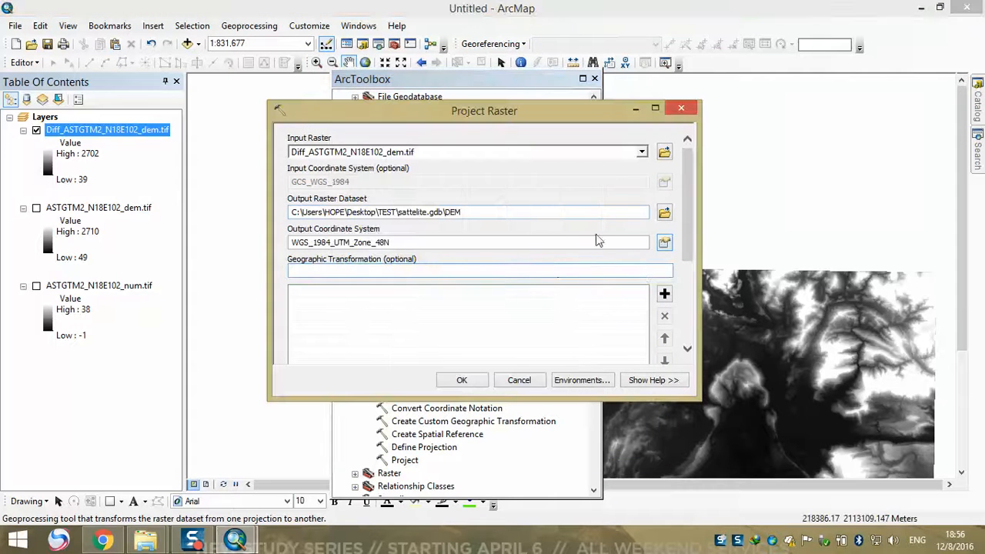
drag(690, 246, 674, 368)
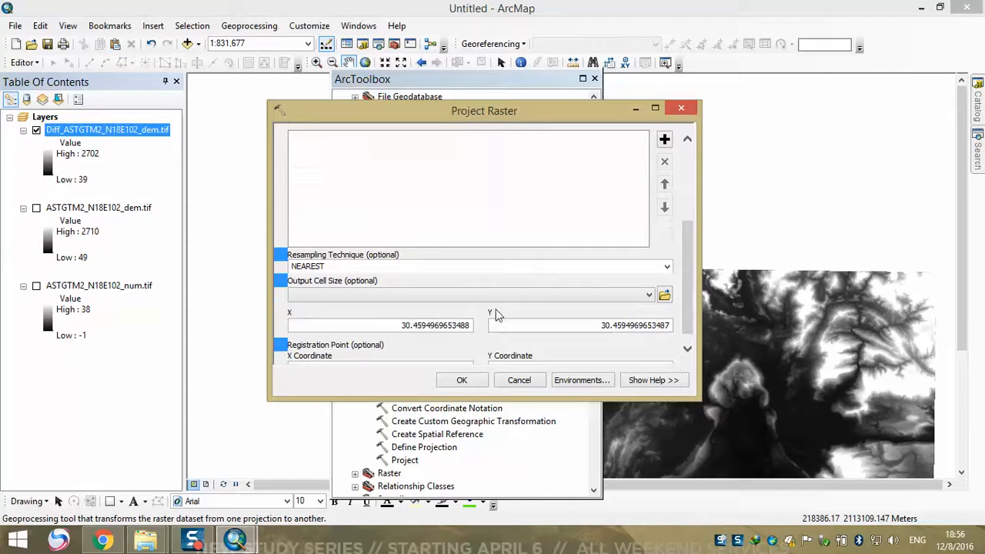
click(539, 300)
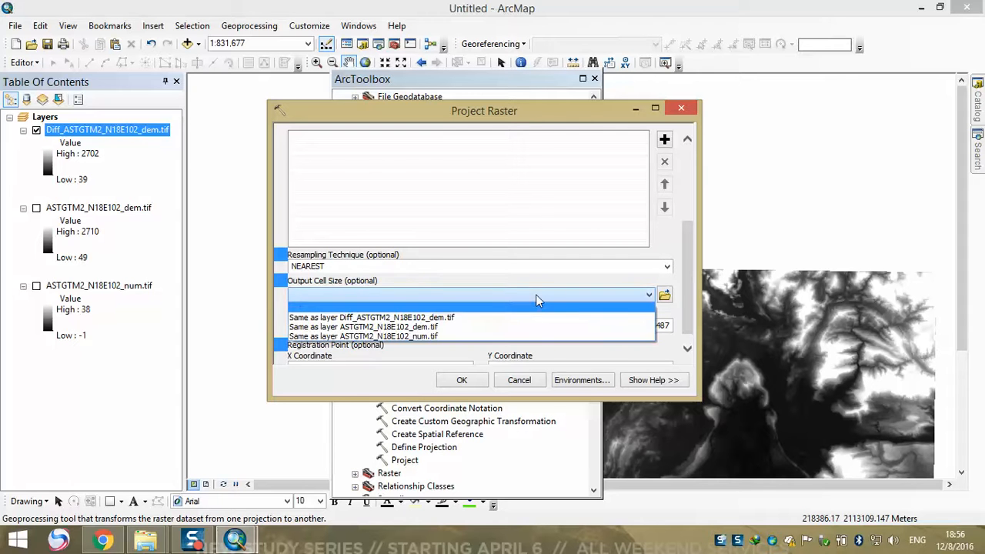
click(512, 317)
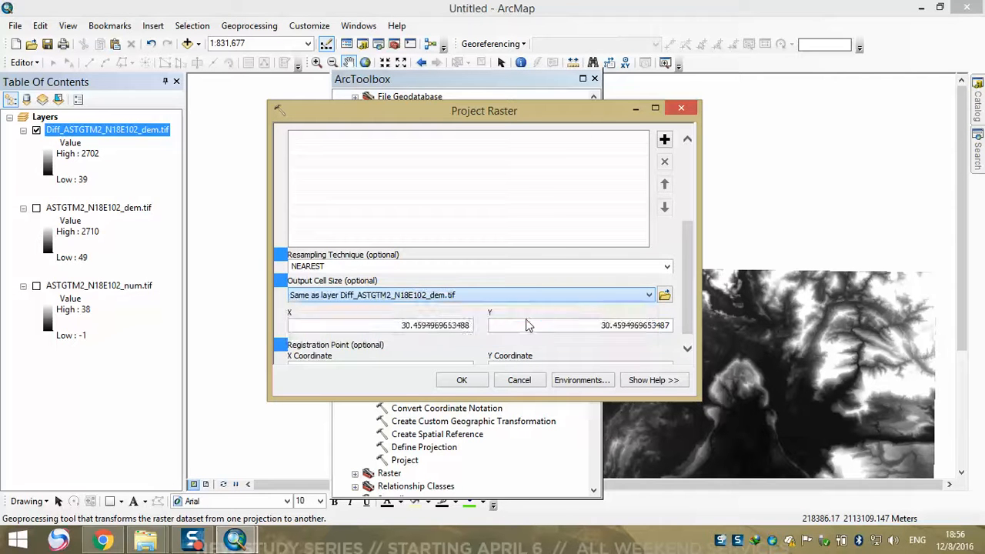
click(514, 299)
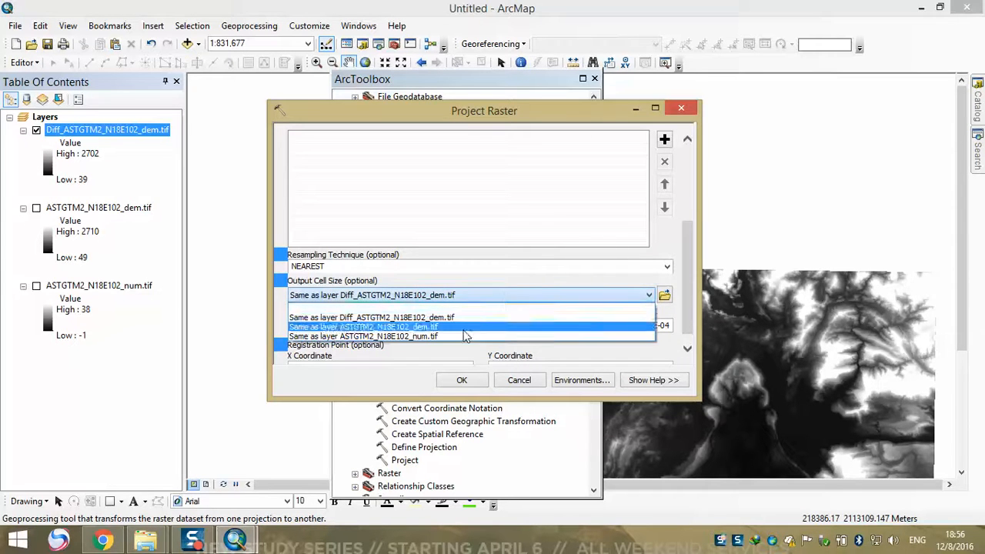
click(432, 308)
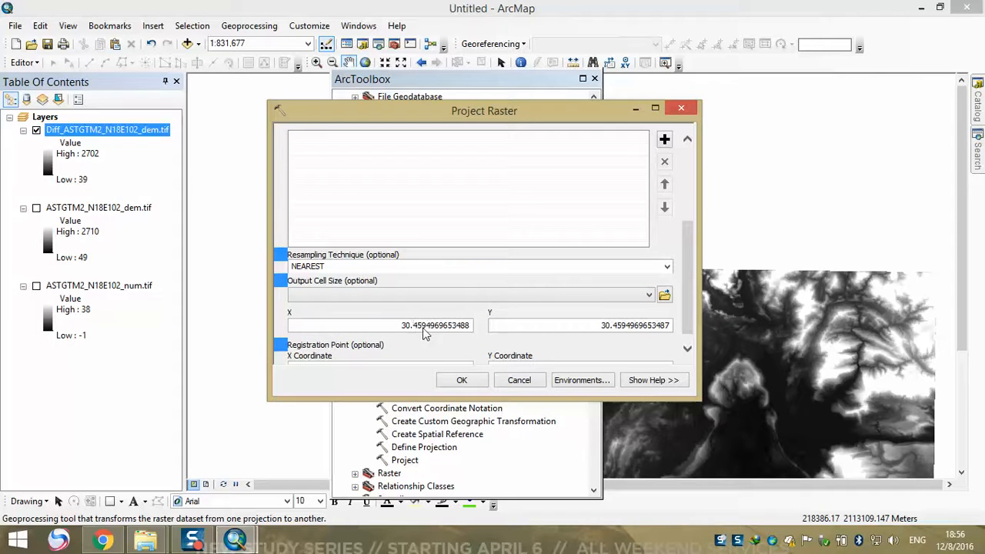
Set the output cell size to 30 for both X and Y, keep NEAREST resampling, and run the projection
drag(415, 329, 502, 328)
key(BackSpace)
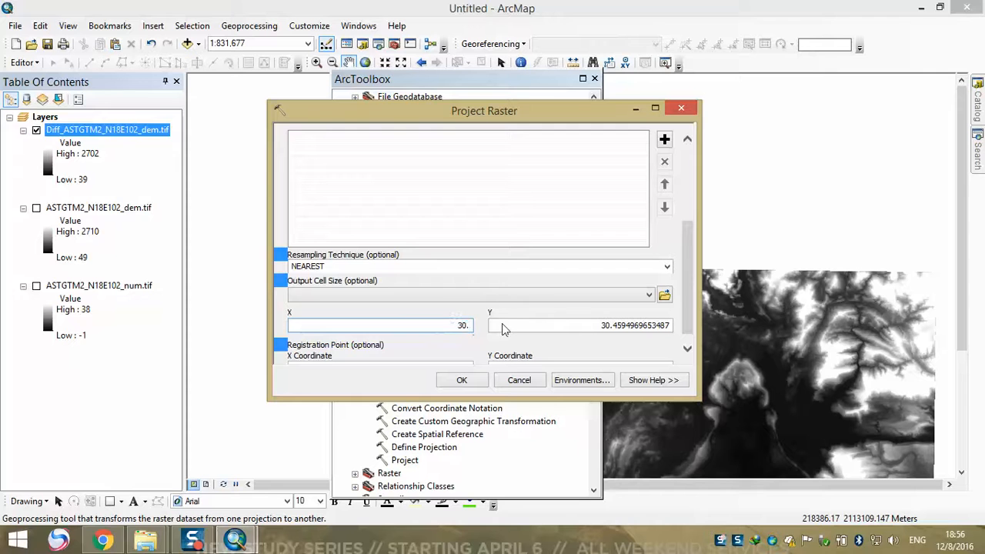
drag(614, 327, 676, 329)
key(BackSpace)
key(BackSpace)
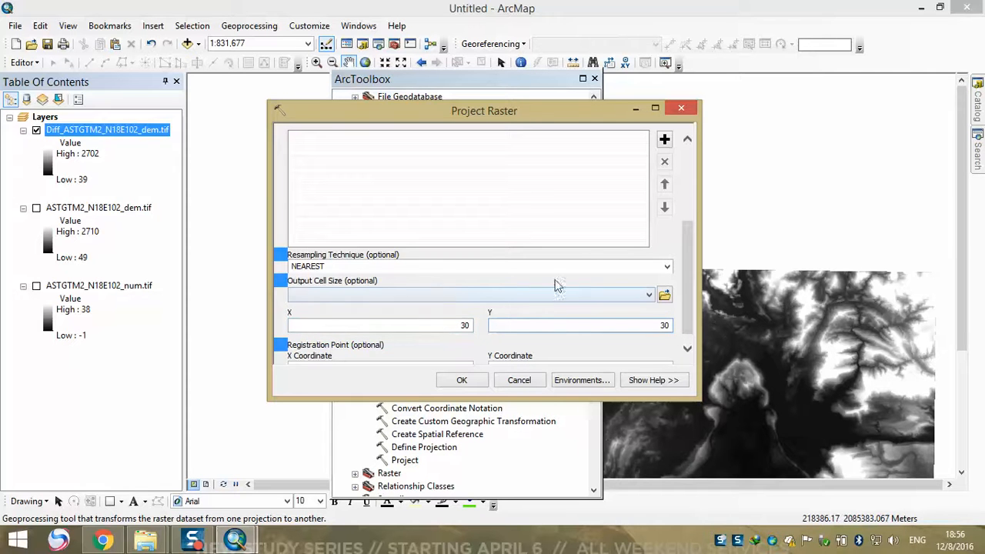
click(666, 267)
click(667, 268)
mouse_move(690, 289)
mouse_down()
mouse_move(689, 273)
mouse_move(688, 302)
mouse_up()
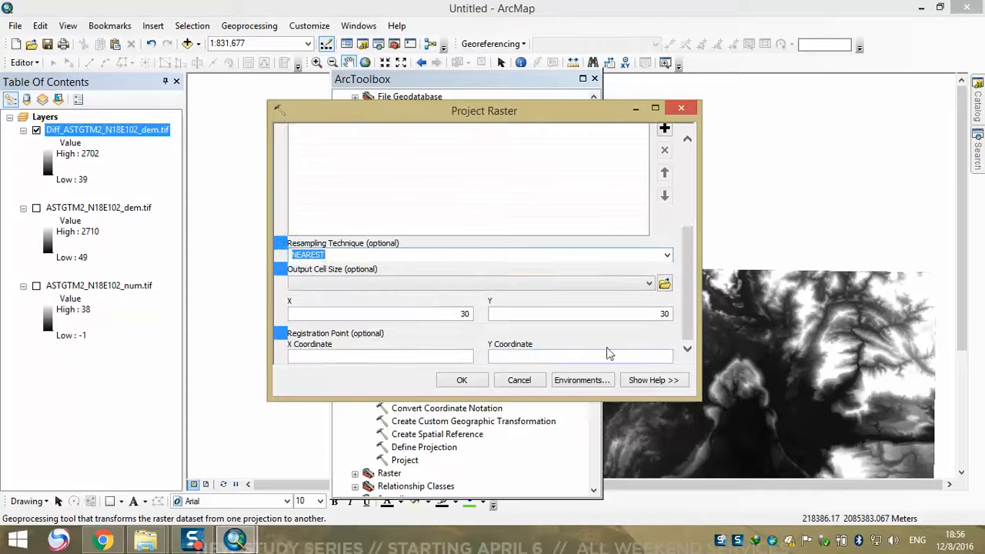
click(463, 382)
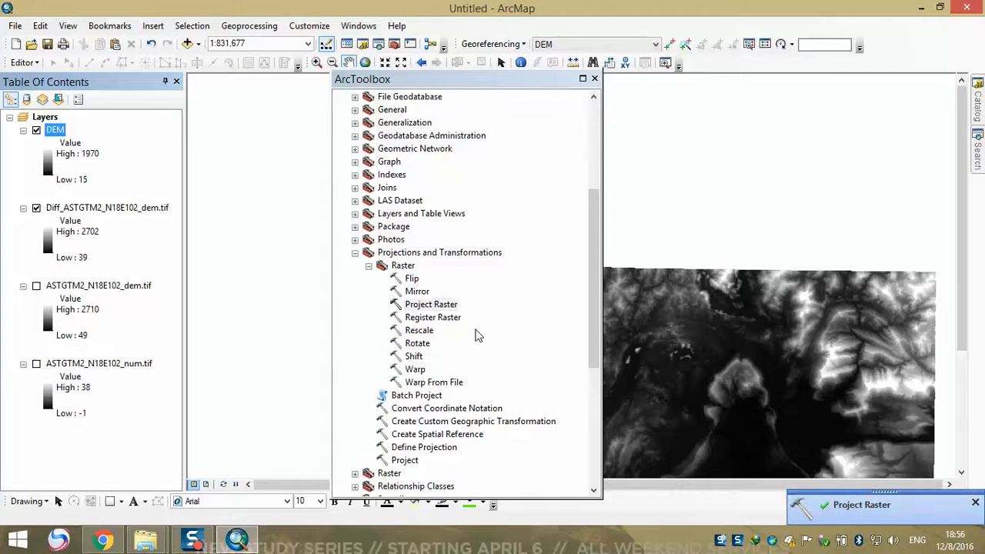
Move the ArcToolbox window aside and close it
drag(437, 80, 352, 78)
drag(243, 68, 283, 113)
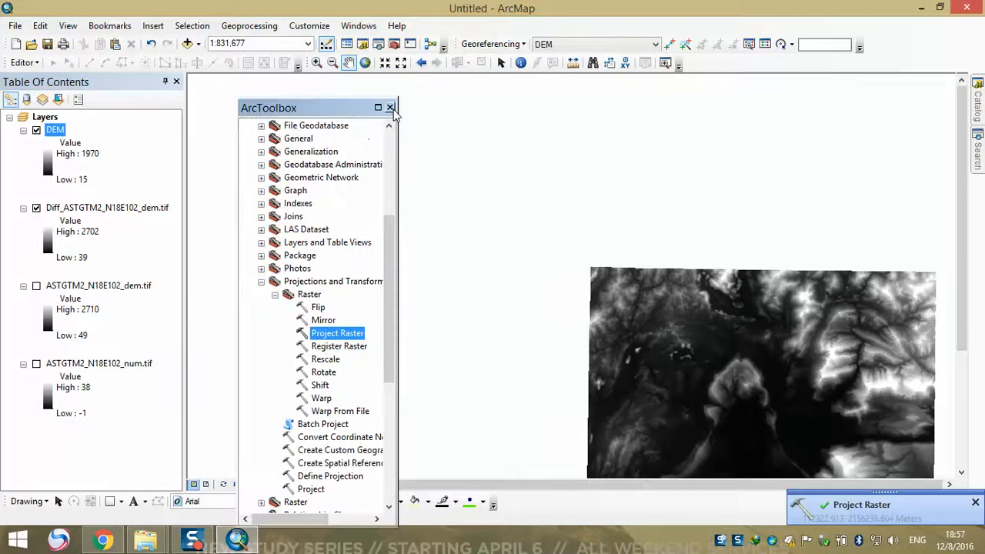
click(390, 107)
Remove the difference raster and the original dem and num layers from the map, keeping only DEM
drag(714, 341, 539, 282)
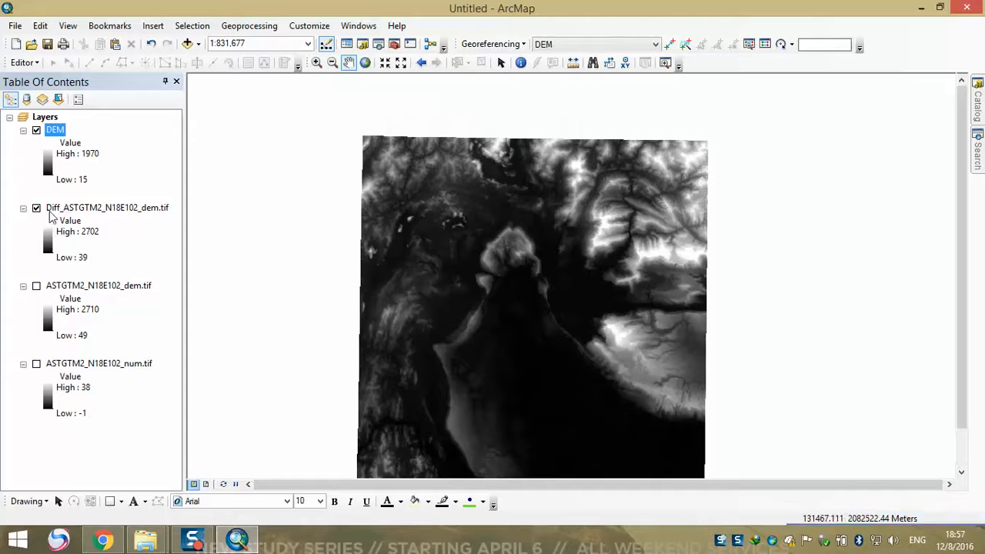
right_click(68, 209)
click(87, 235)
right_click(67, 210)
click(86, 237)
right_click(68, 210)
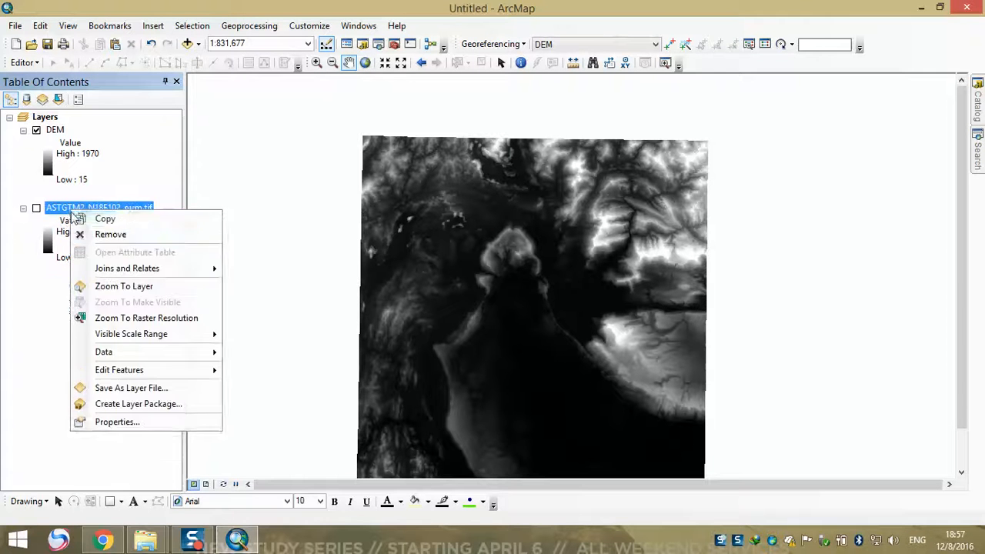
click(87, 235)
Examine the cell size and spatial reference in the source properties of the DEM layer, then close them
scroll(534, 264, up, 2)
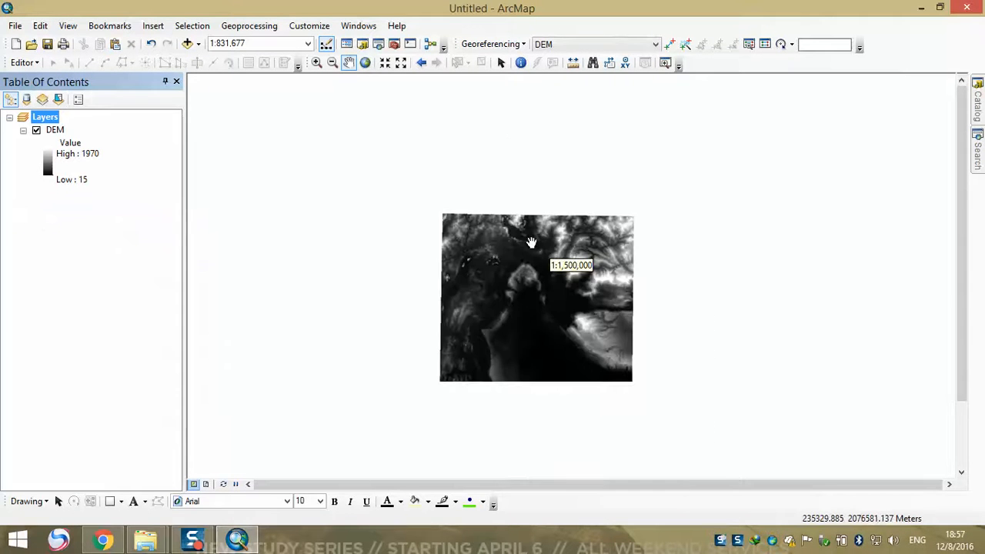
double_click(53, 130)
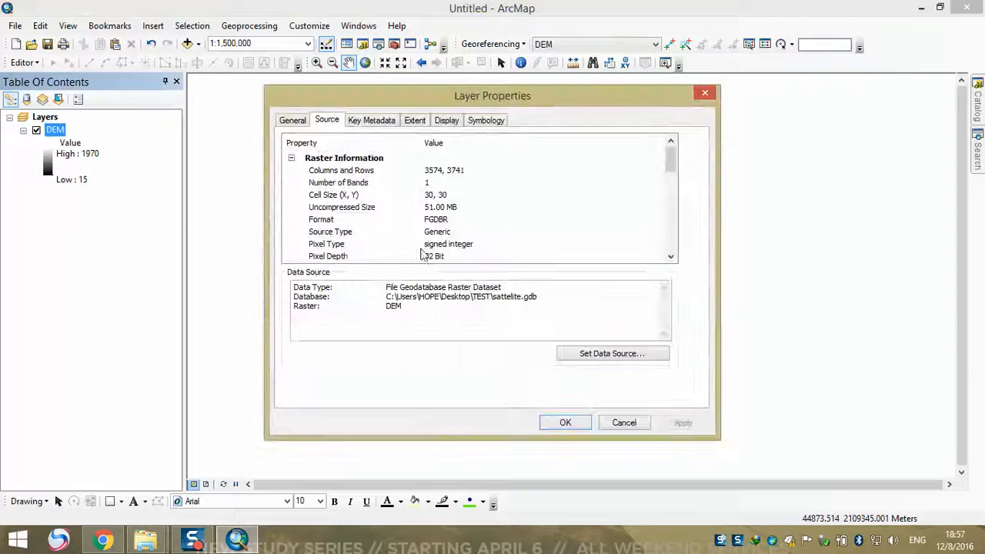
drag(668, 178, 665, 204)
click(568, 235)
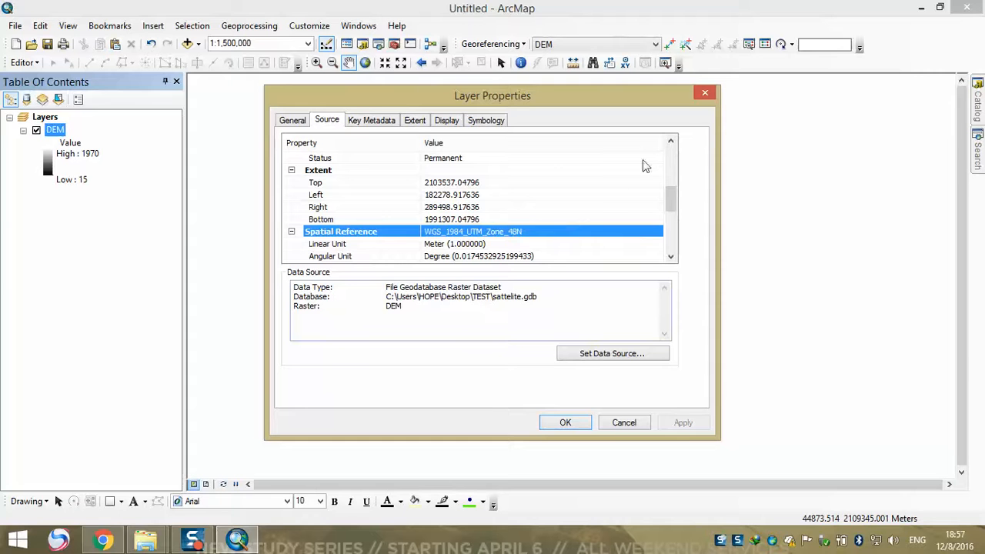
click(704, 94)
drag(550, 200, 546, 158)
mouse_move(554, 253)
mouse_down()
mouse_move(559, 205)
mouse_move(542, 225)
mouse_up()
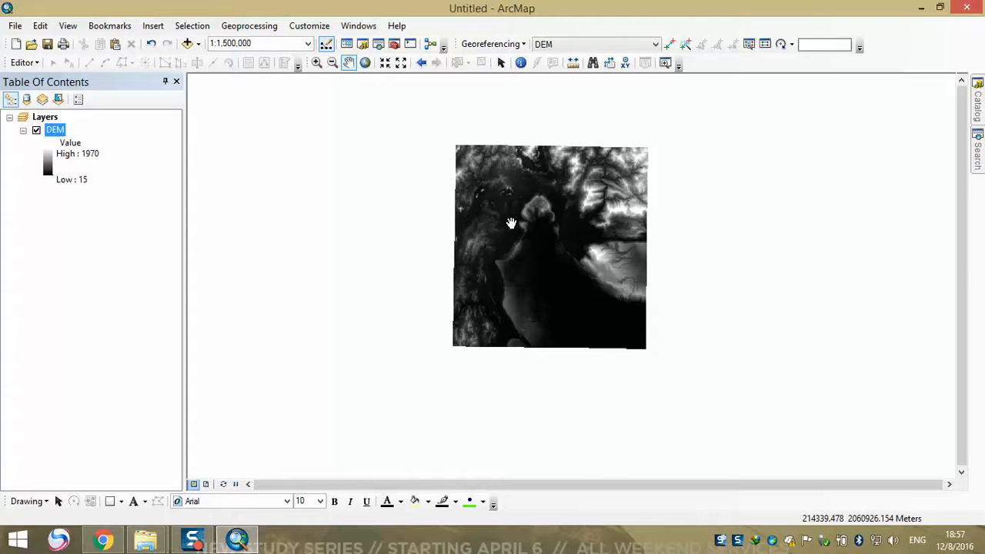
drag(514, 214, 458, 192)
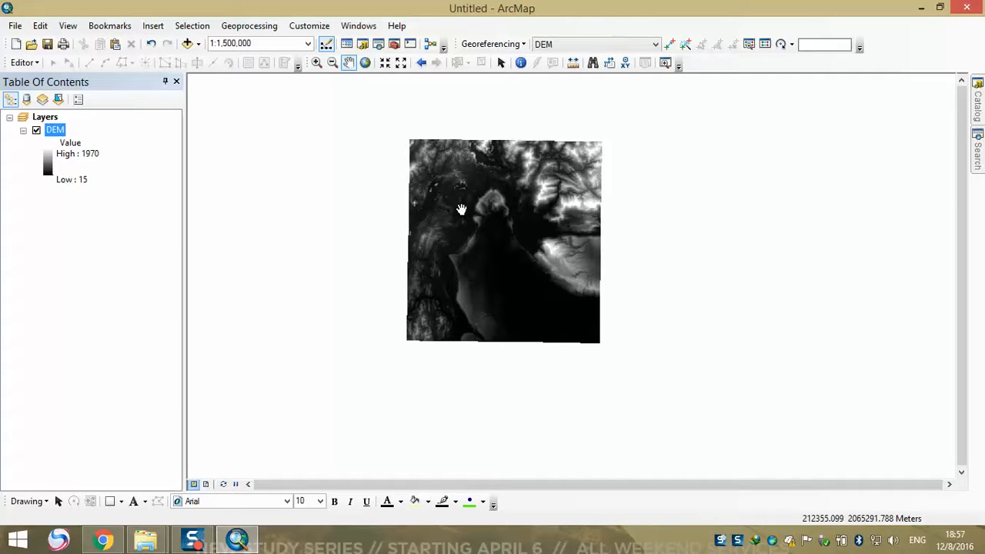
scroll(480, 242, up, 2)
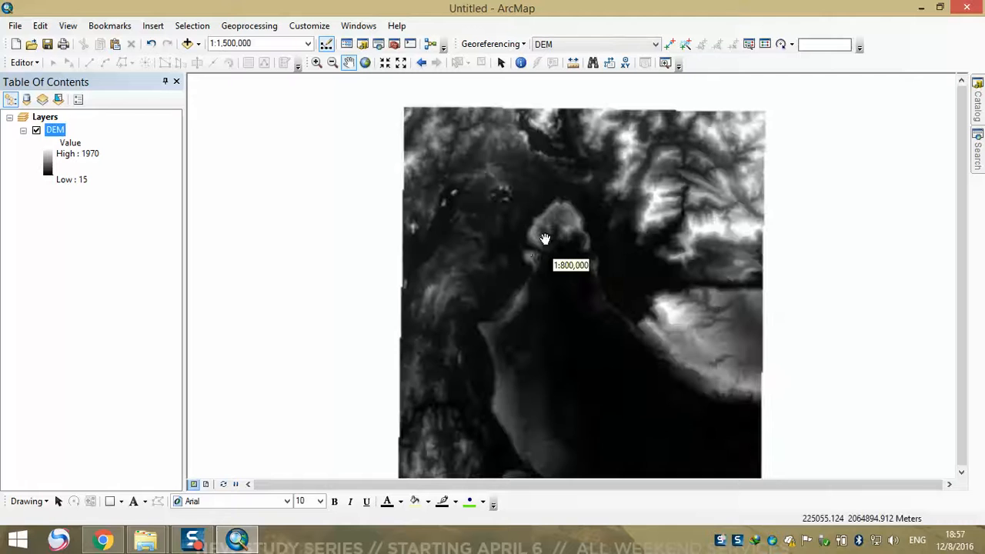
drag(562, 220, 494, 277)
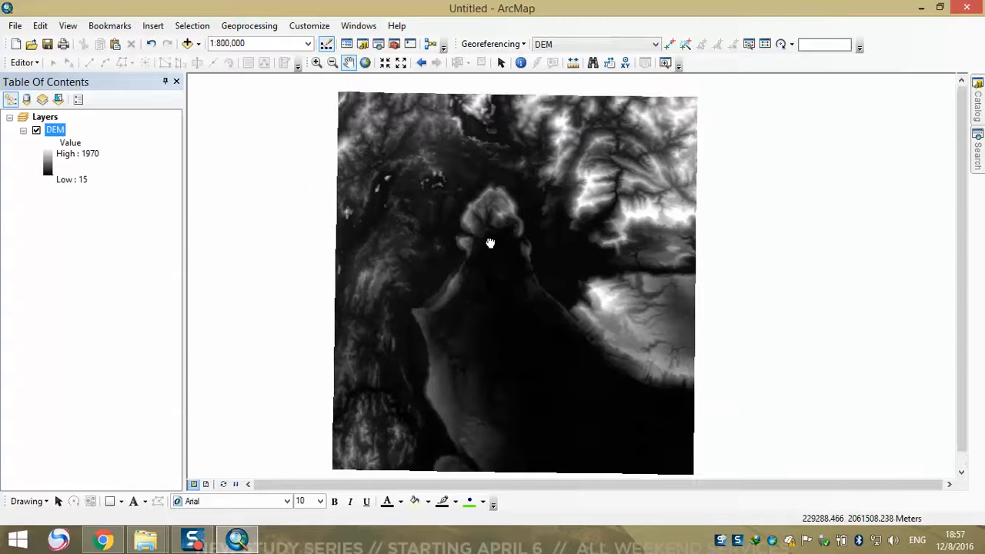
drag(417, 229, 425, 245)
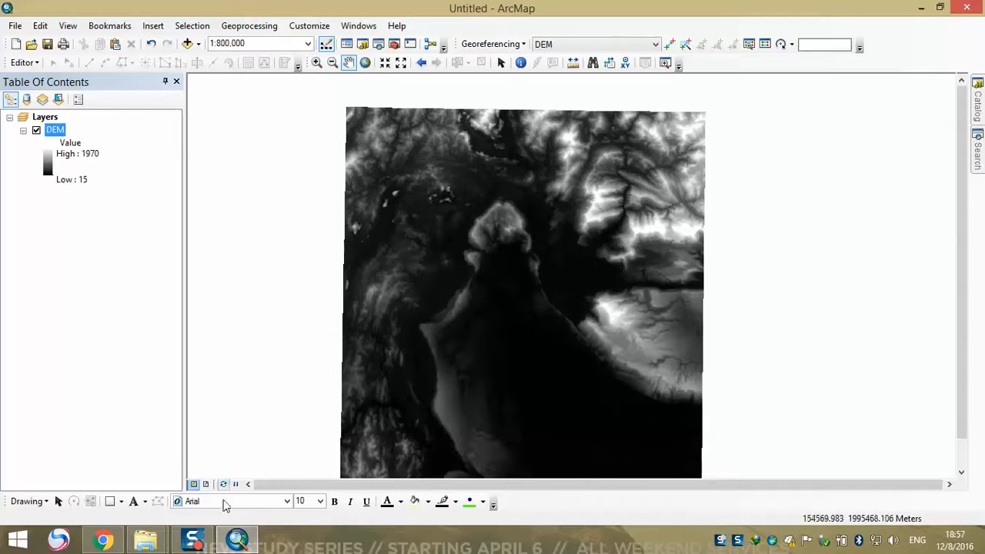
mouse_move(196, 538)
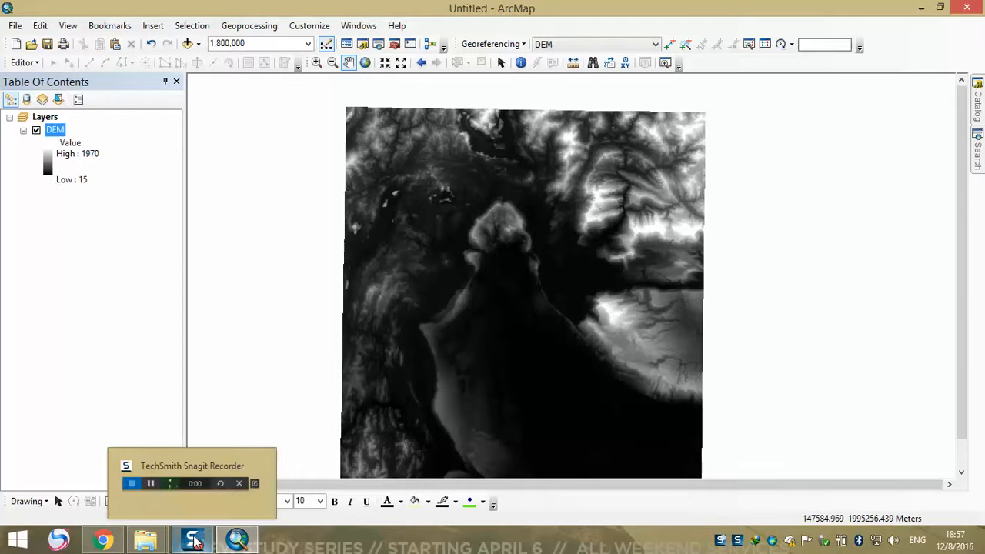
Switch to Chrome and look through the upper posts of the open Facebook profile
click(103, 539)
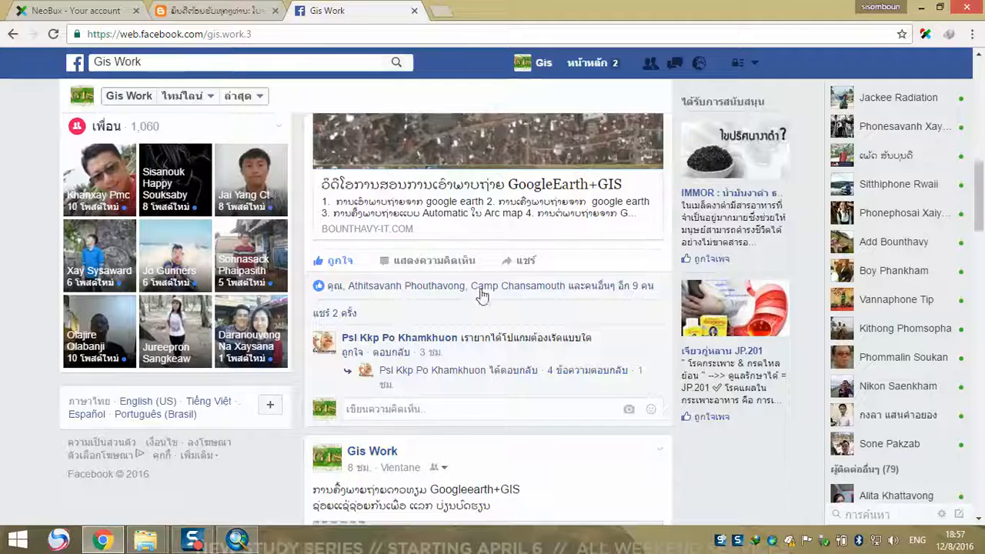
scroll(415, 204, up, 3)
scroll(543, 159, up, 4)
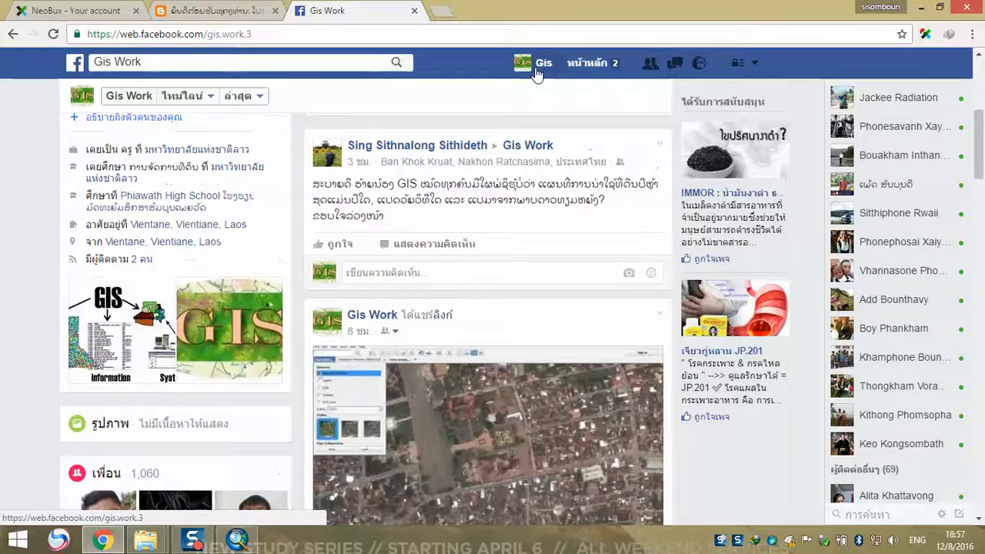
Reload the Gis Work profile on Facebook and open the bounthavy-it.com home page in place of the open blog page
click(538, 68)
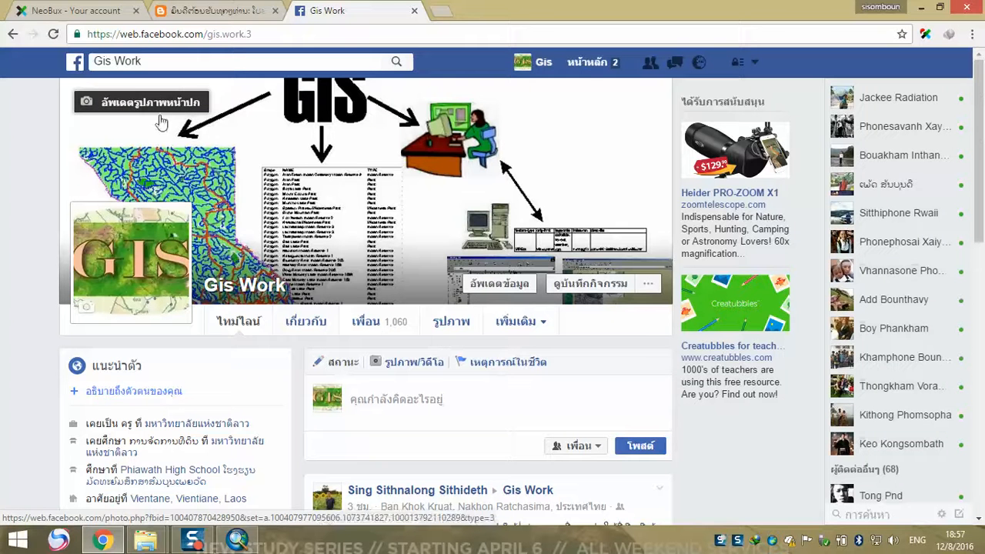
click(204, 15)
click(222, 34)
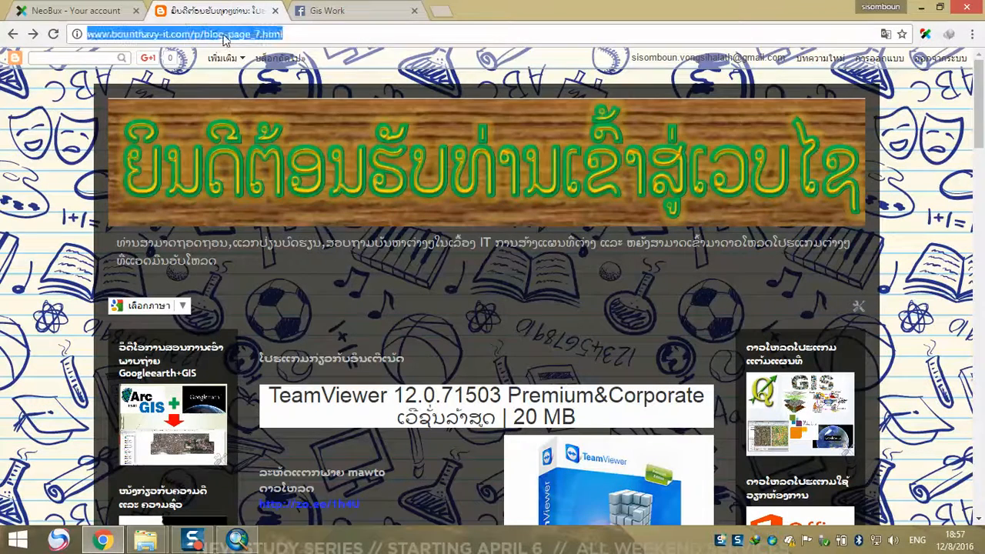
text(BOUNTHAVY)
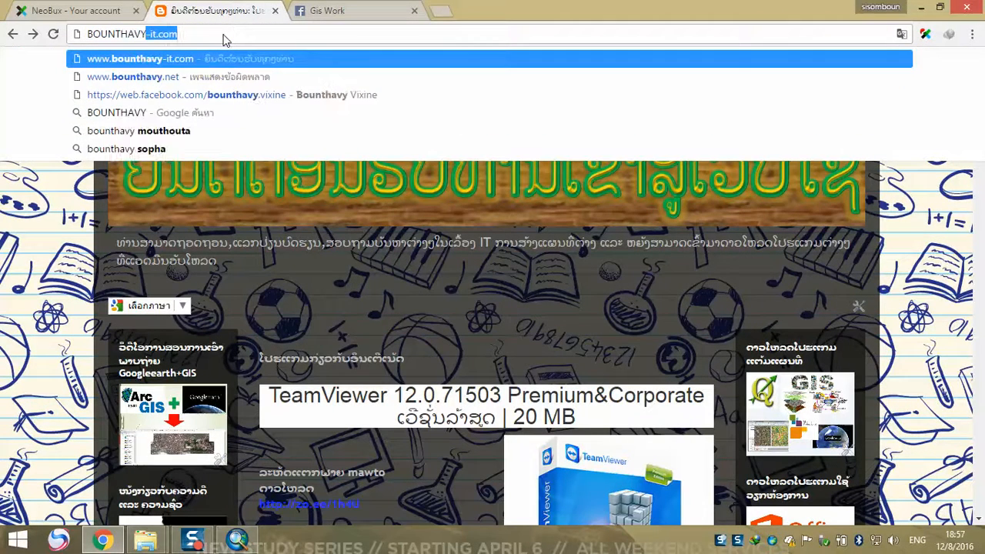
key(End)
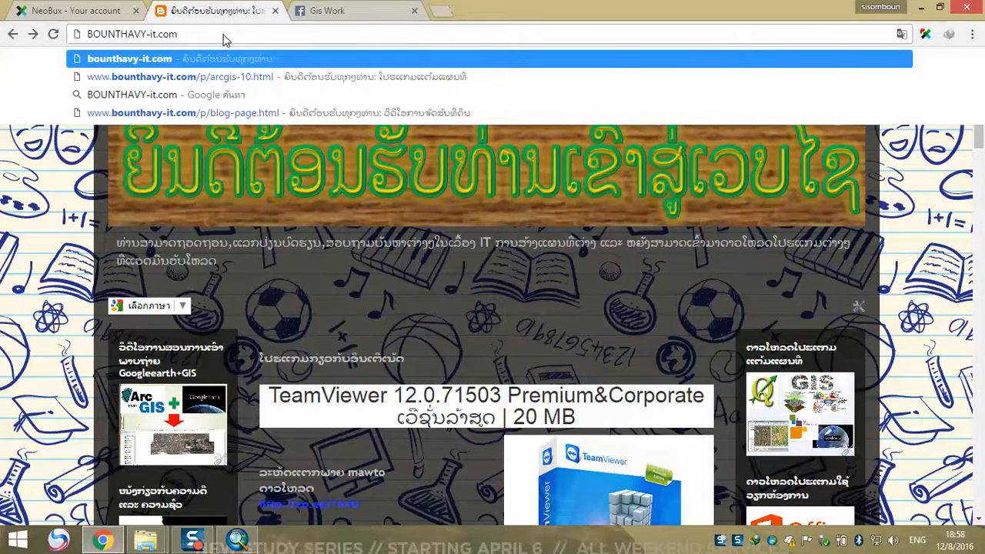
key(Return)
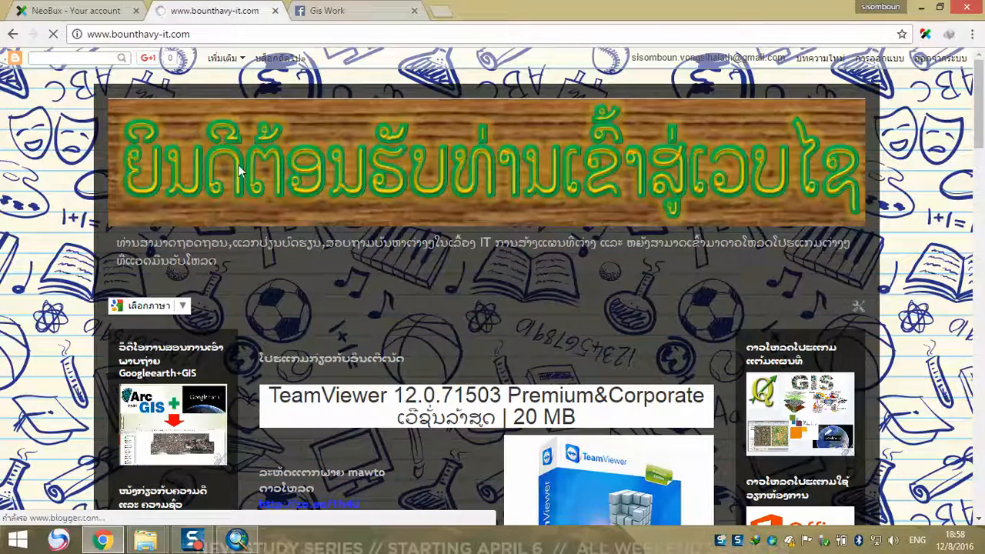
Look through the blog's home page and open its download page for GIS mapping programs
scroll(321, 226, down, 3)
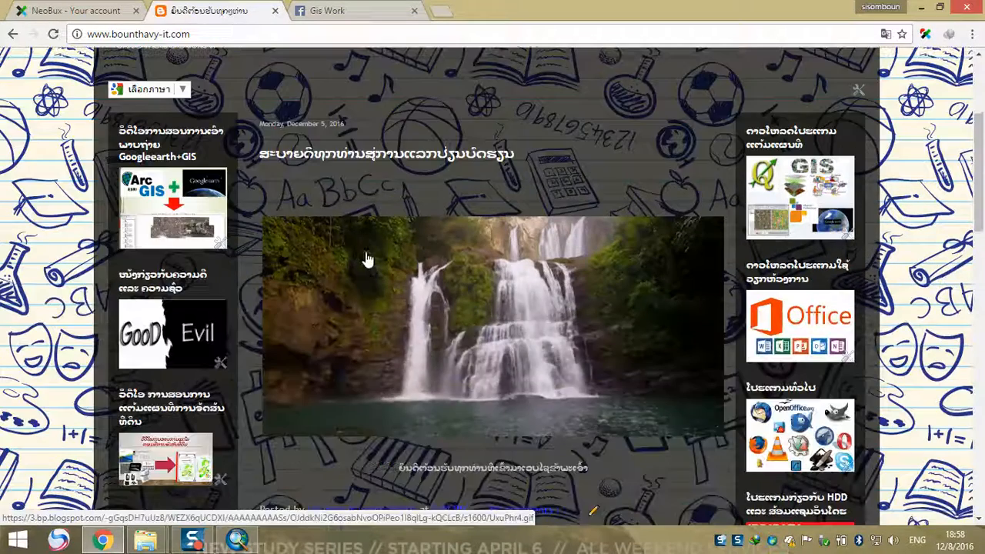
scroll(367, 260, down, 2)
scroll(370, 205, up, 2)
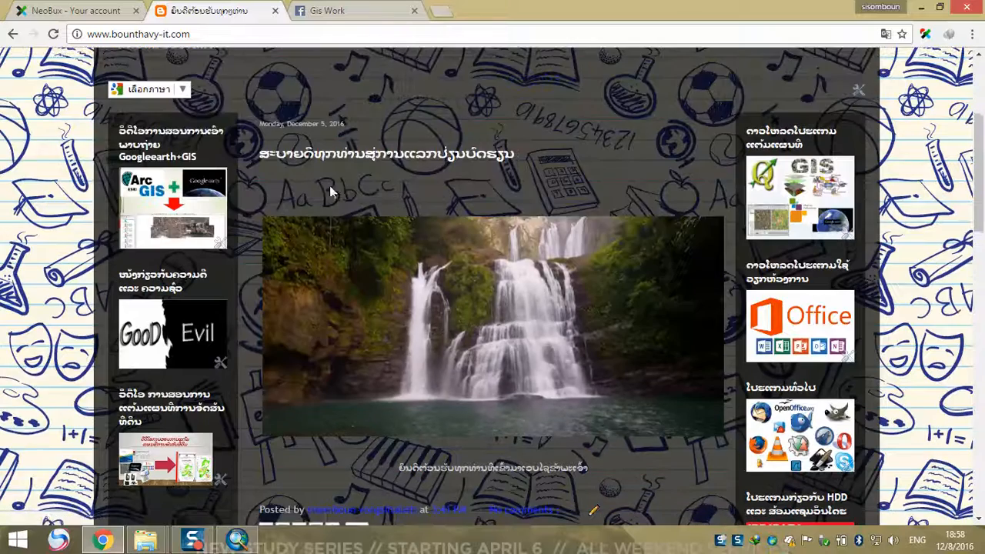
scroll(566, 184, down, 1)
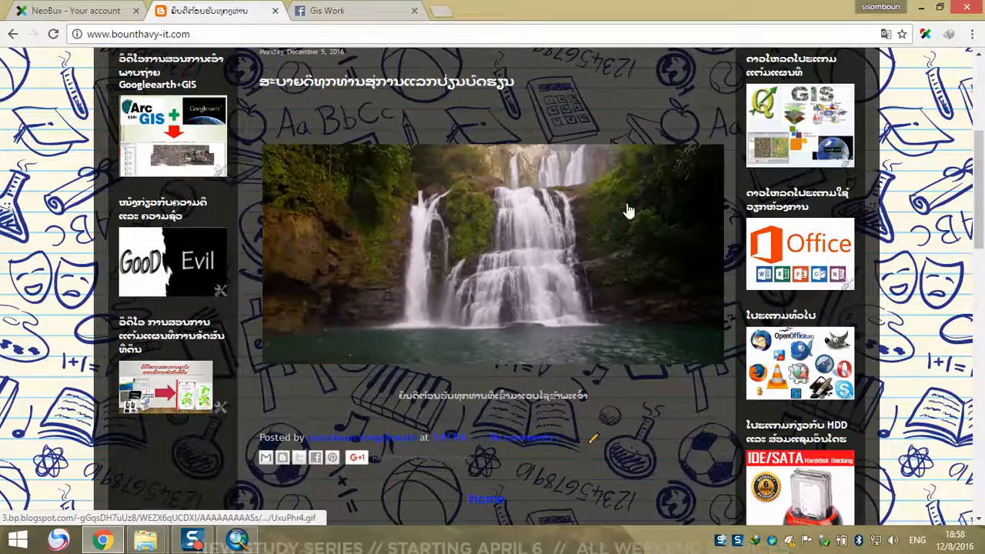
scroll(675, 190, up, 1)
click(795, 201)
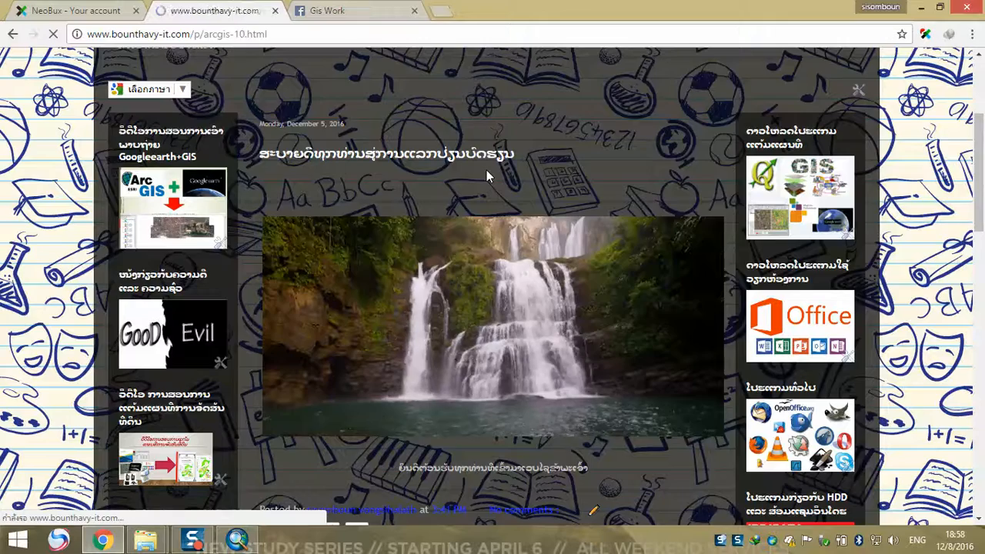